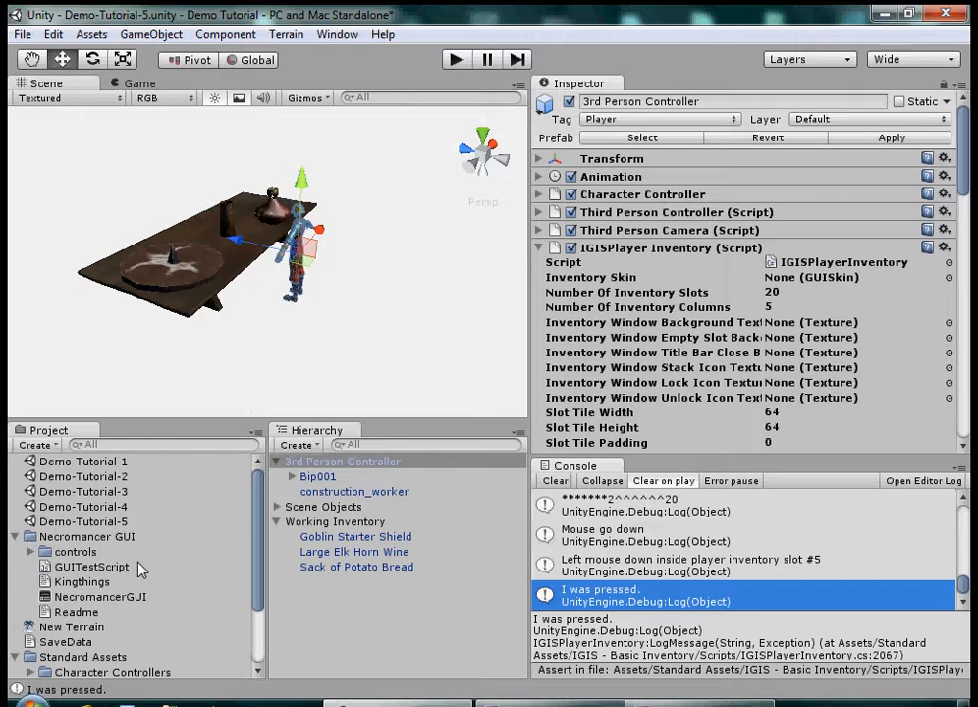
# Examine the Necromancer GUI folder, its Readme file and the NecromancerGUI skin
pyautogui.click(81, 537)
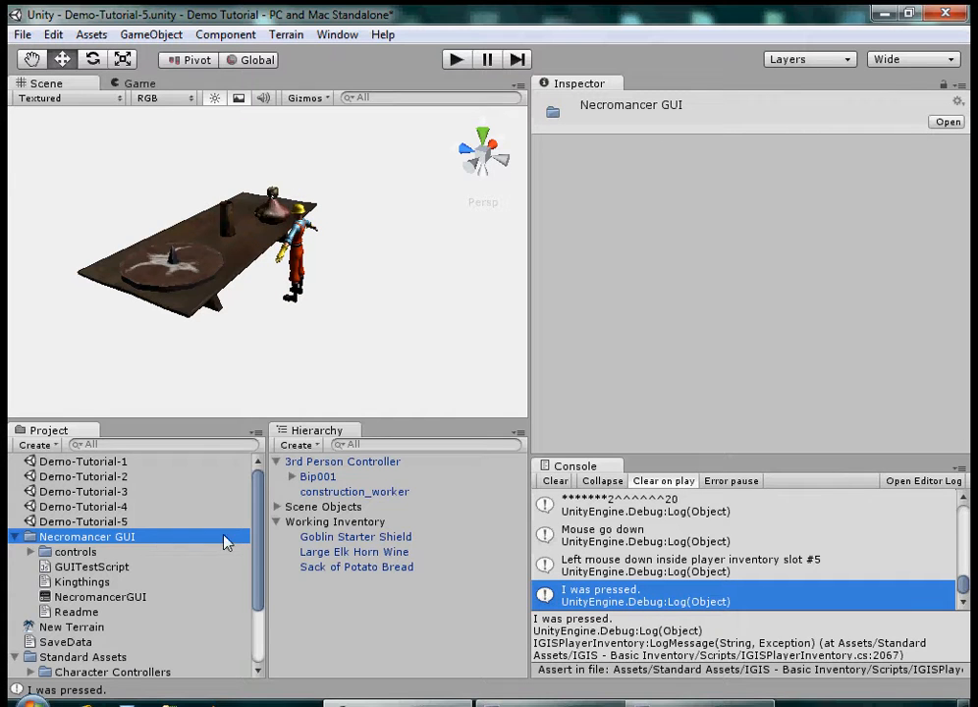
pyautogui.click(337, 35)
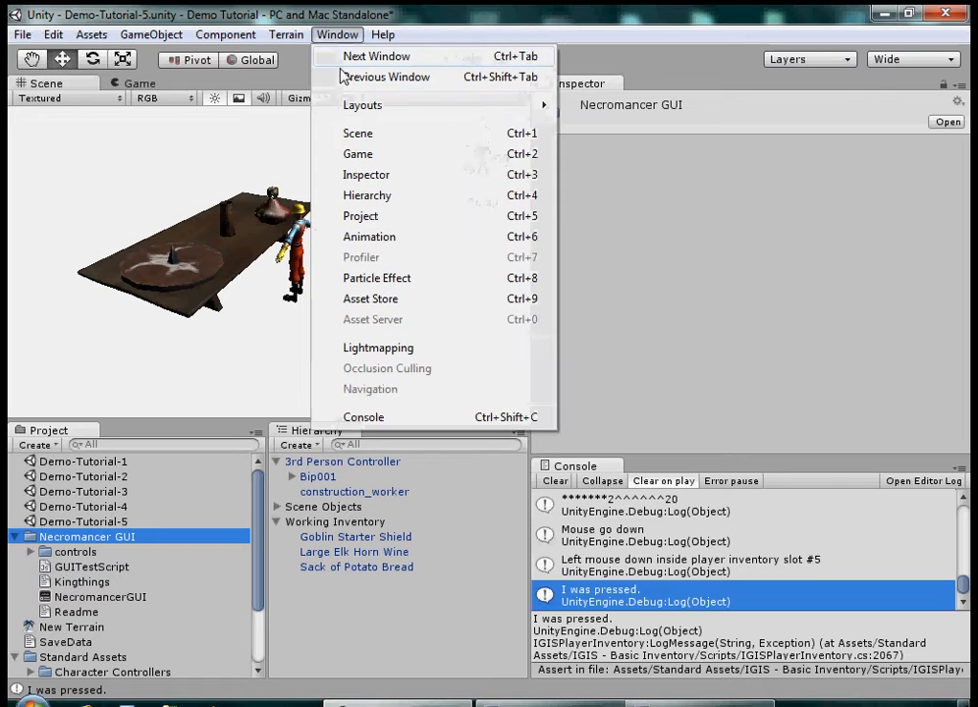
pyautogui.click(694, 40)
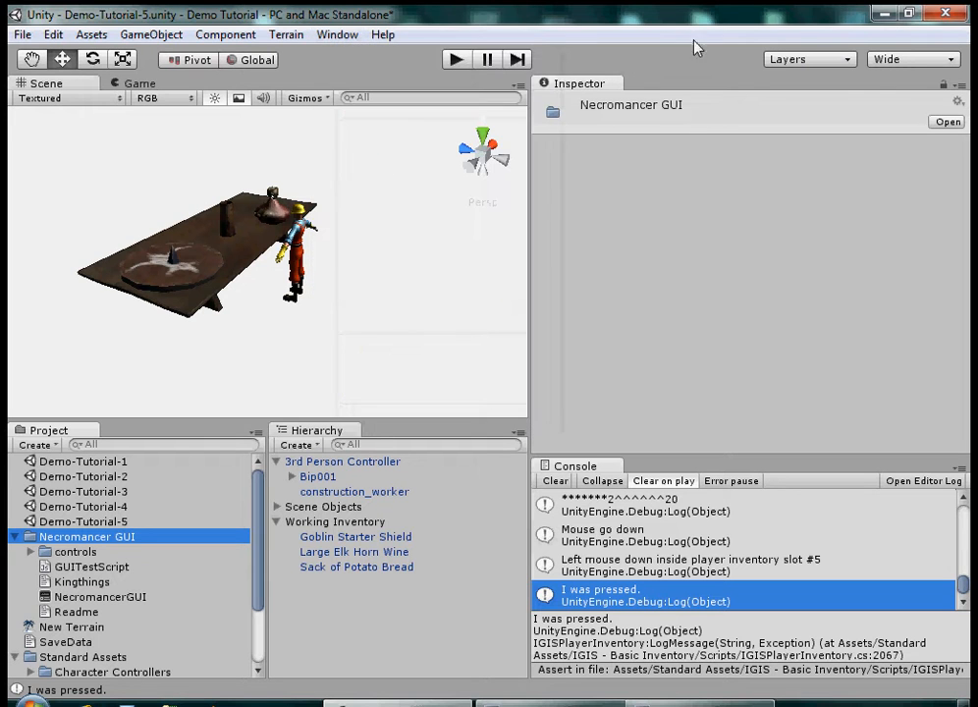
pyautogui.click(91, 613)
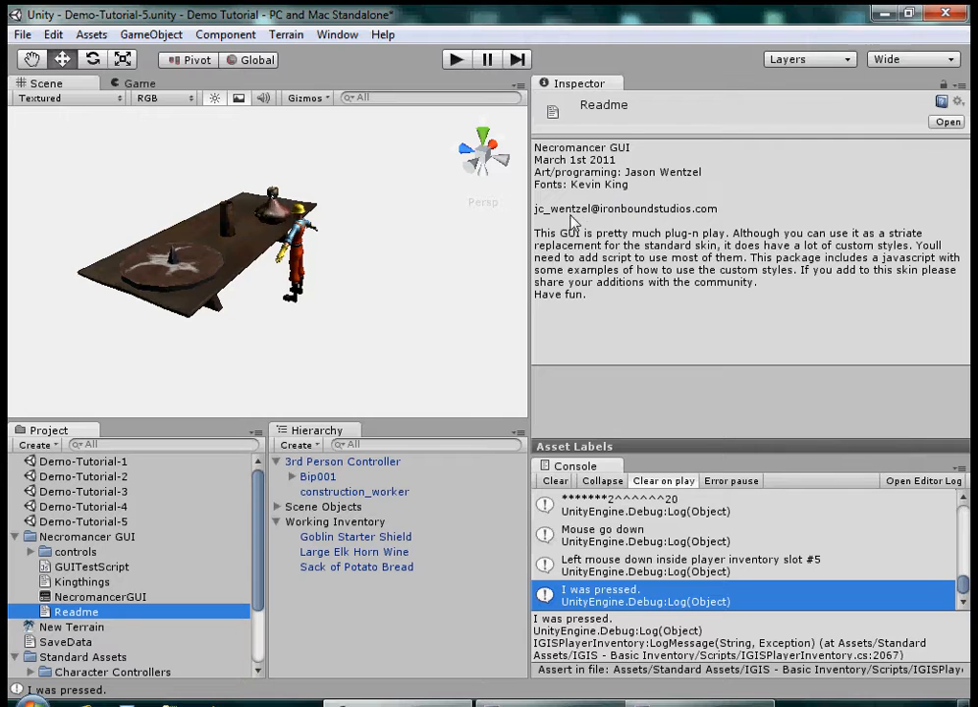
pyautogui.click(108, 596)
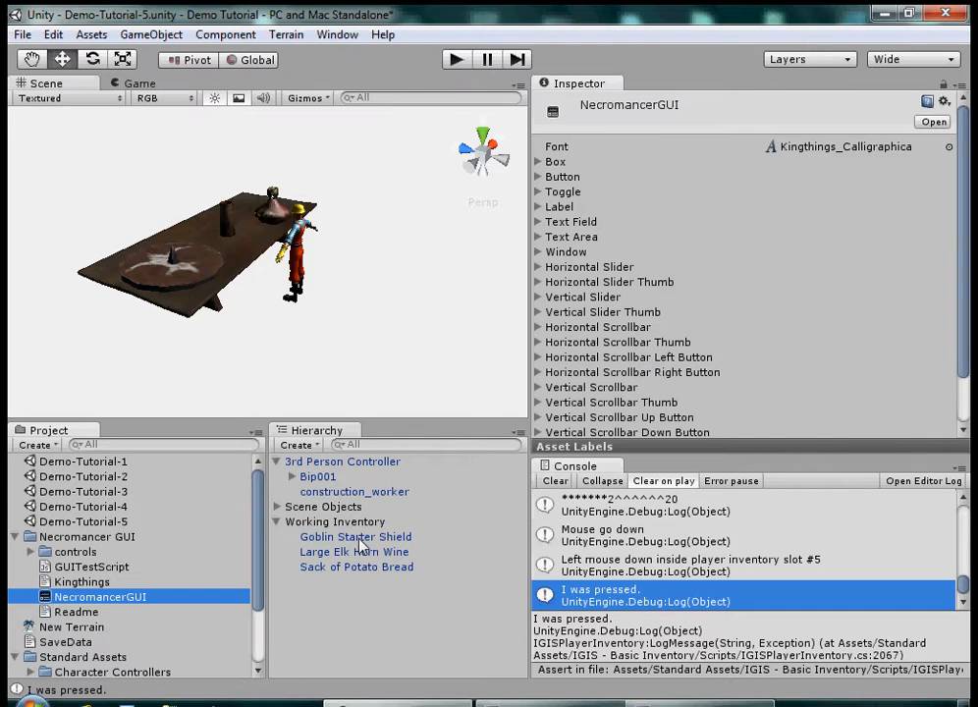
# Remove the IGISPlayer Inventory script from the 3rd Person Controller and attach a fresh IGISPlayerInventory script to it
pyautogui.click(366, 462)
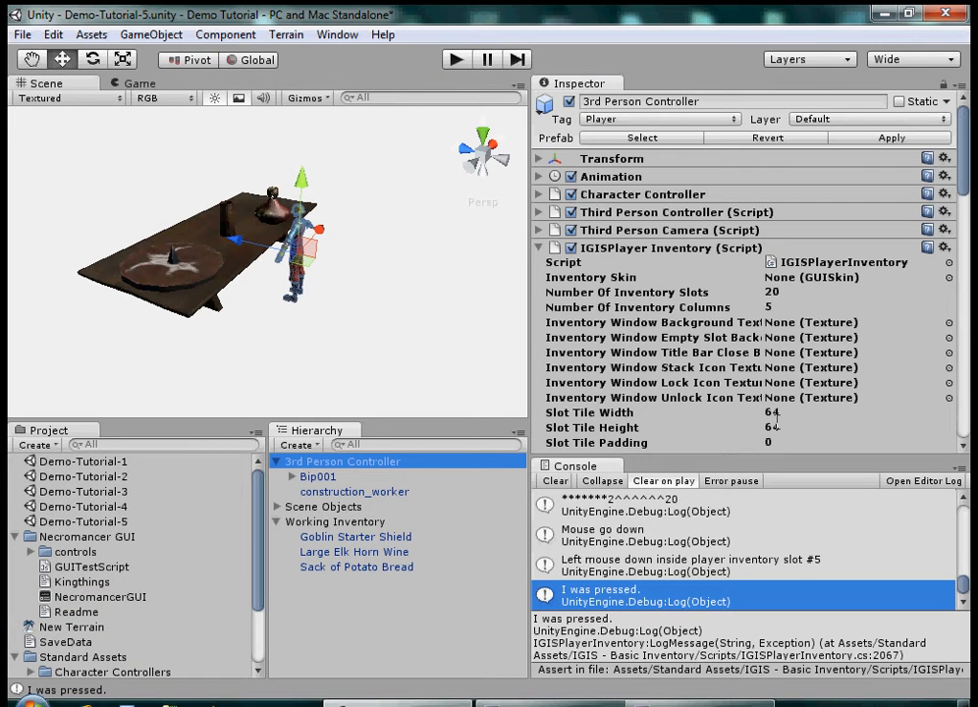
pyautogui.rightClick(645, 253)
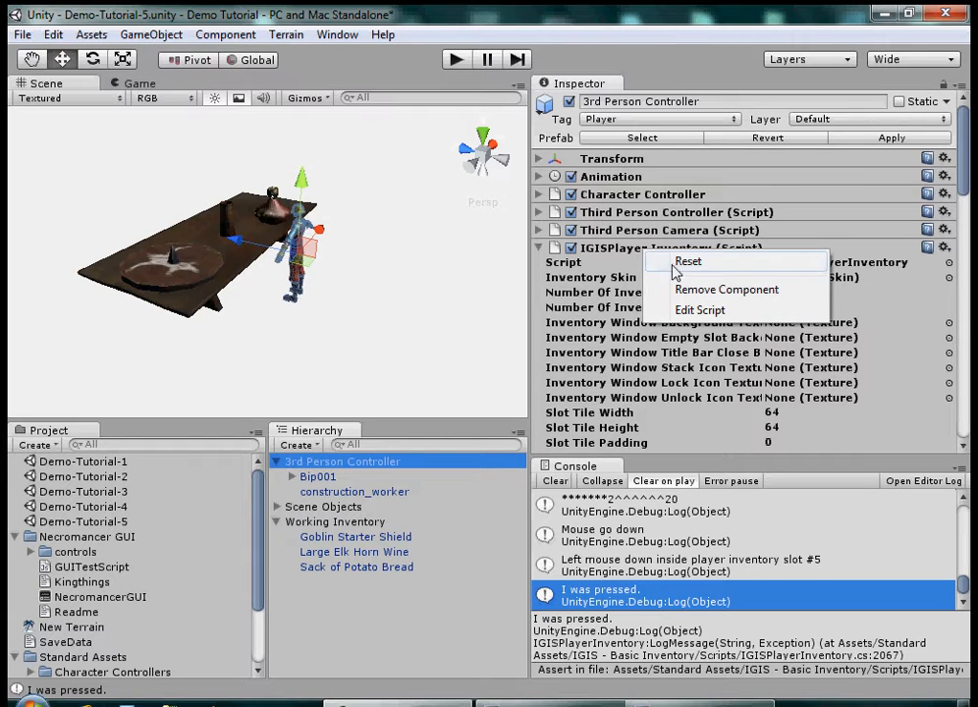
pyautogui.click(694, 291)
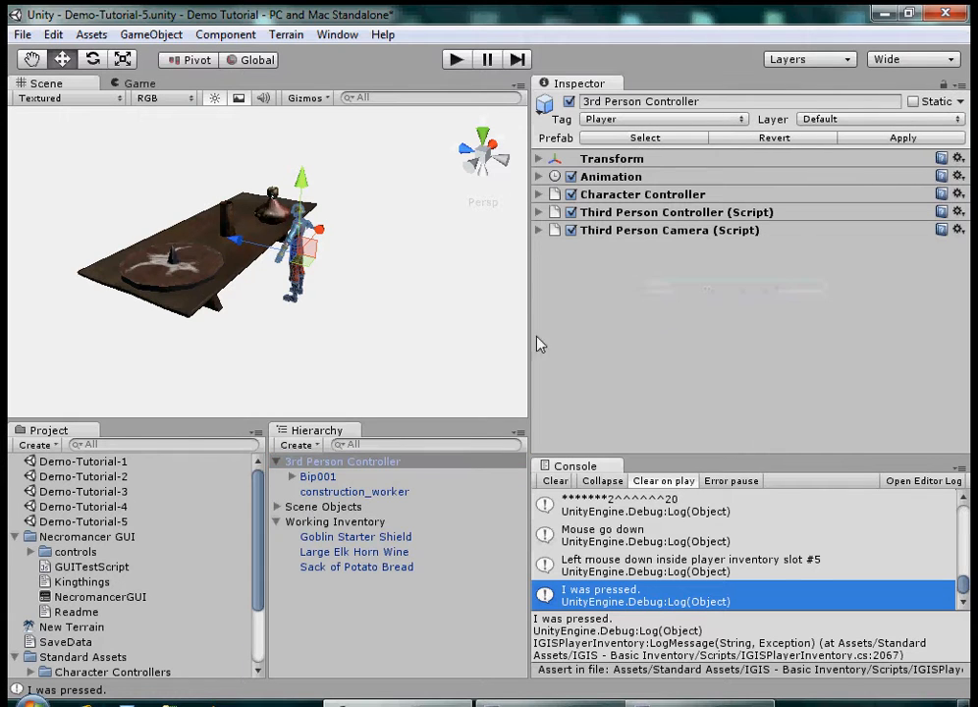
pyautogui.scroll(-3, 257, 528)
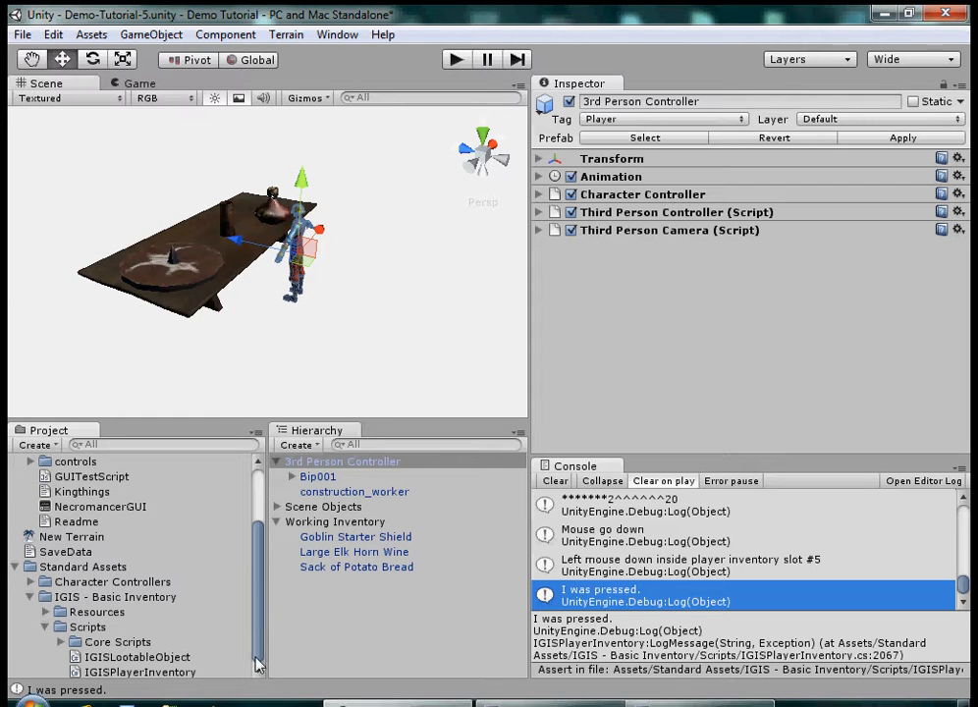
pyautogui.moveTo(148, 673); pyautogui.dragTo(356, 470)
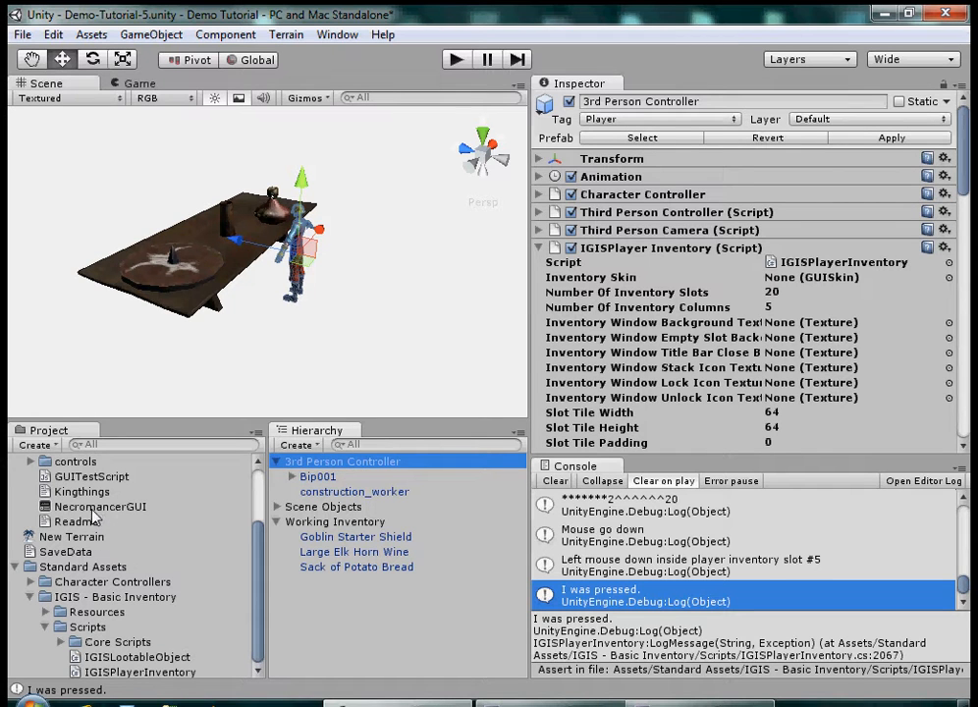
# Assign NecromancerGUI as the Inventory Skin, run the game and move the opened inventory window around to check it
pyautogui.moveTo(86, 507); pyautogui.dragTo(843, 288)
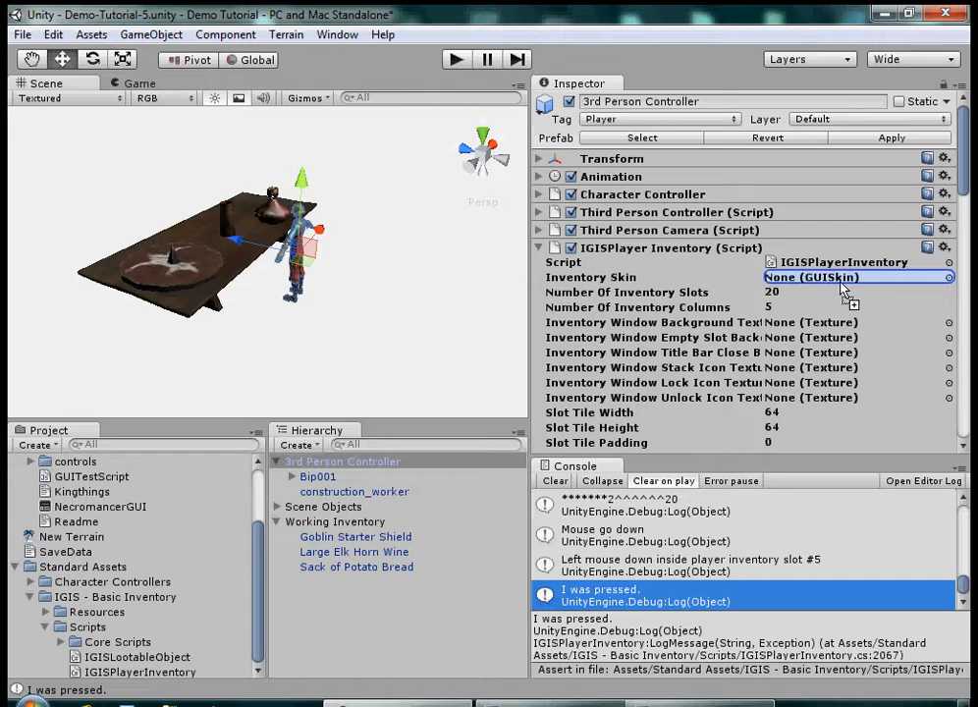
pyautogui.moveTo(701, 285); pyautogui.dragTo(874, 280)
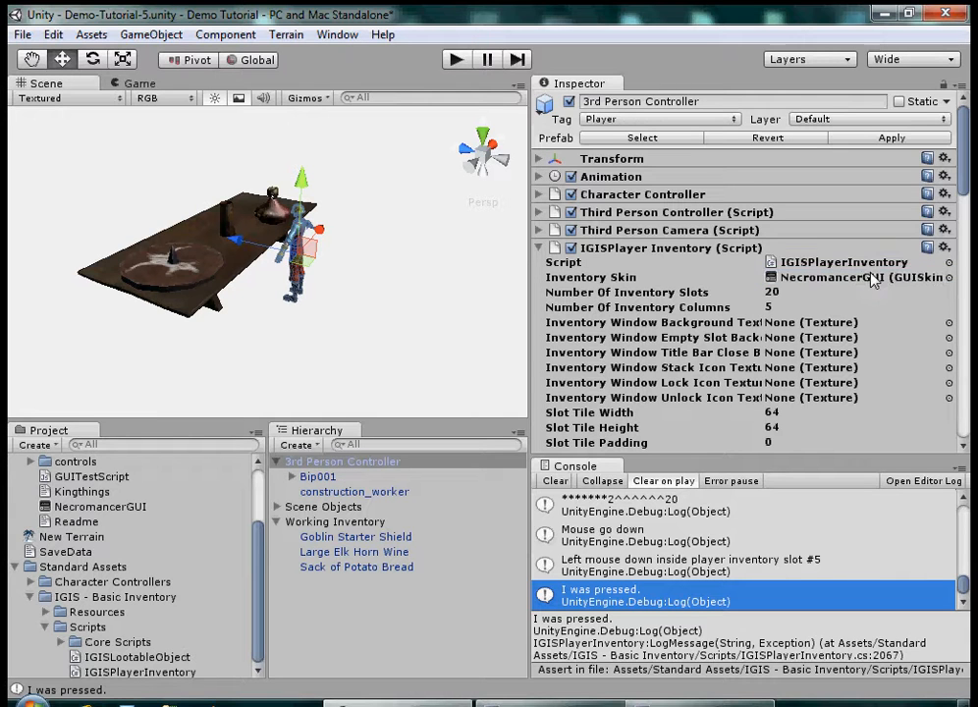
pyautogui.click(459, 60)
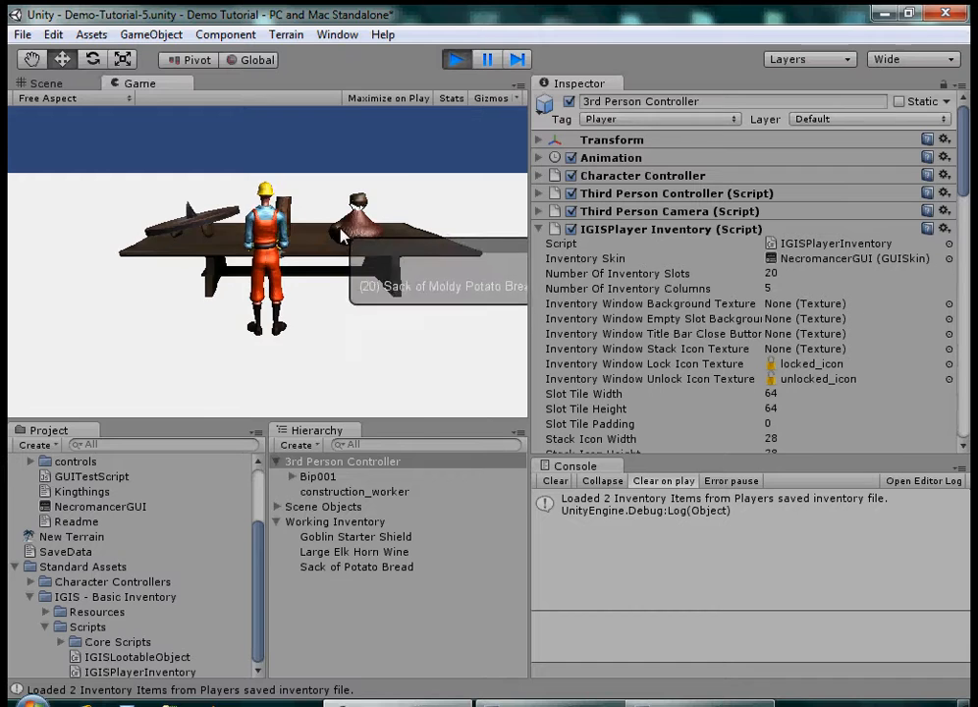
pyautogui.press('i')
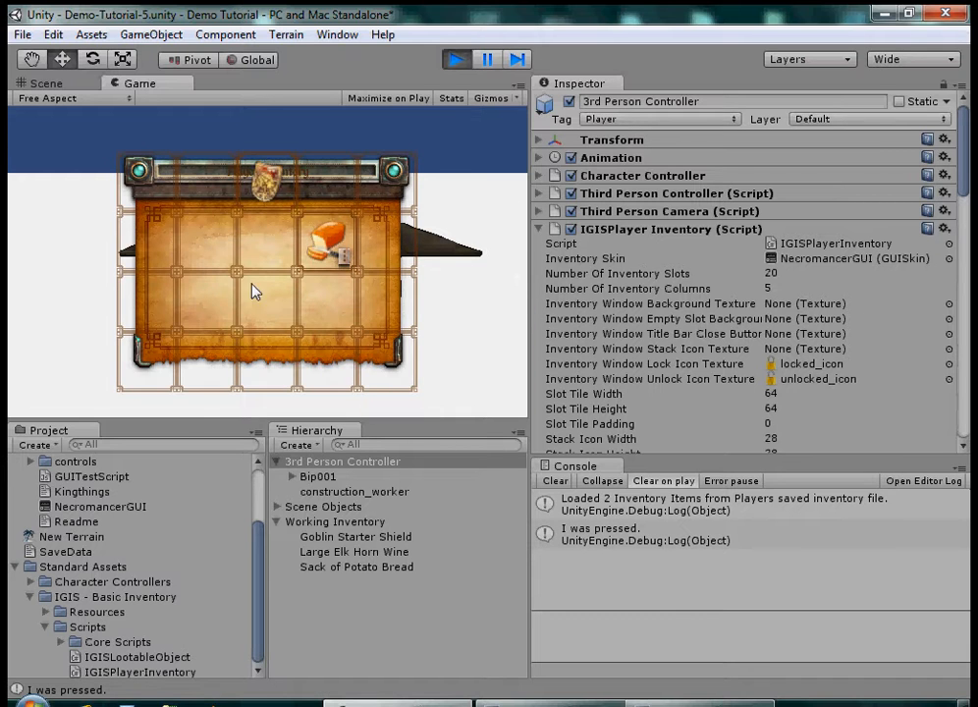
pyautogui.moveTo(258, 295); pyautogui.dragTo(236, 305)
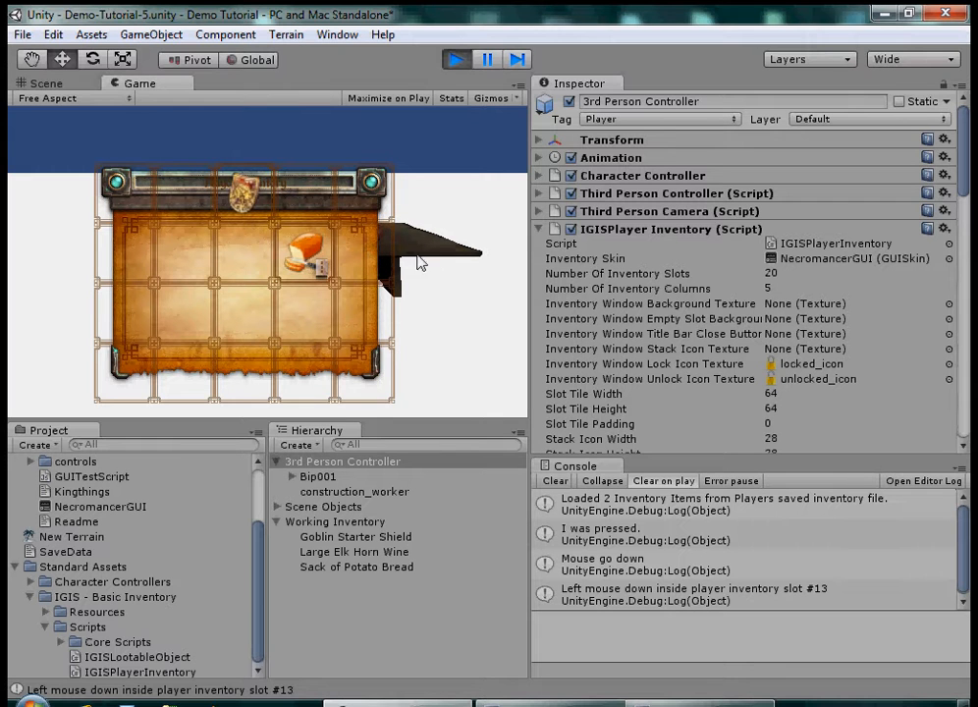
pyautogui.moveTo(323, 184); pyautogui.dragTo(323, 143)
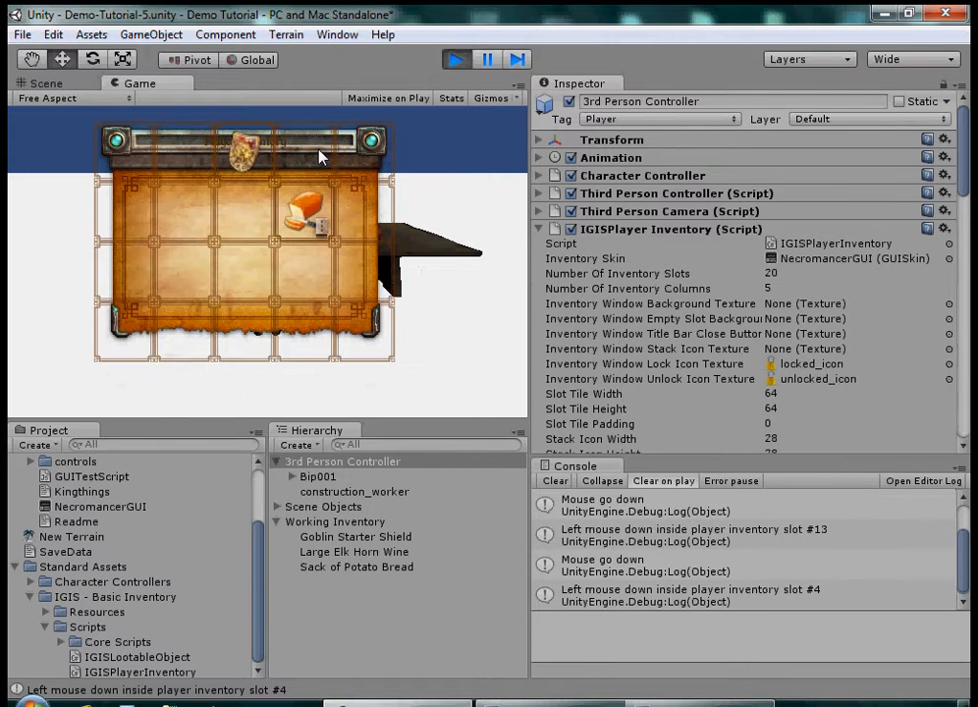
# Try an Inventory Window Offset Left of 45.3 in the running game, and stop the game
pyautogui.moveTo(963, 167); pyautogui.dragTo(967, 235)
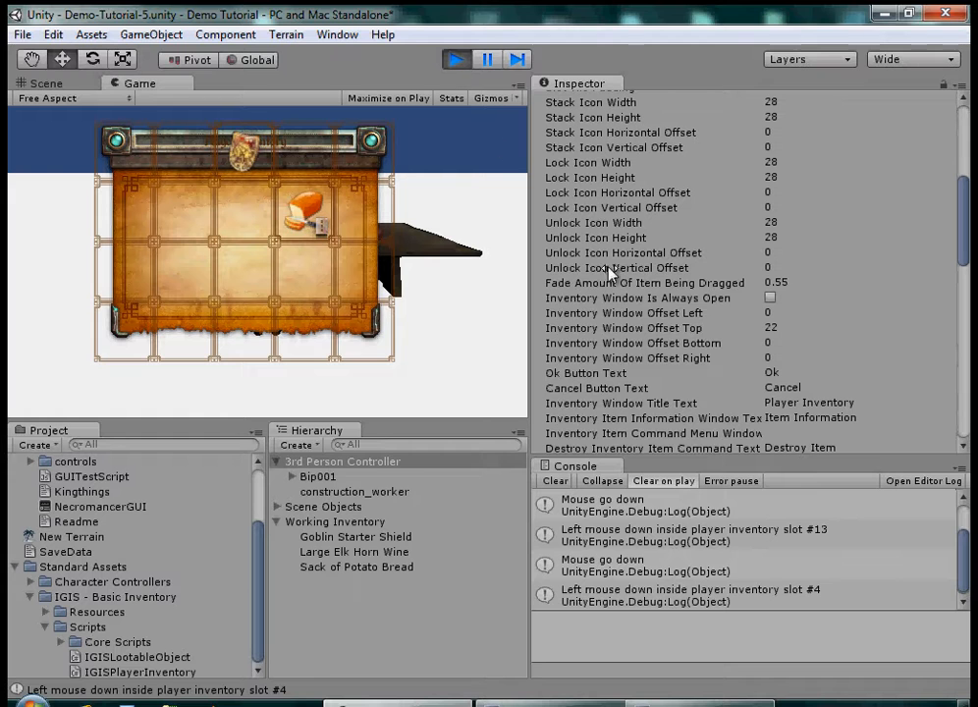
pyautogui.click(764, 313)
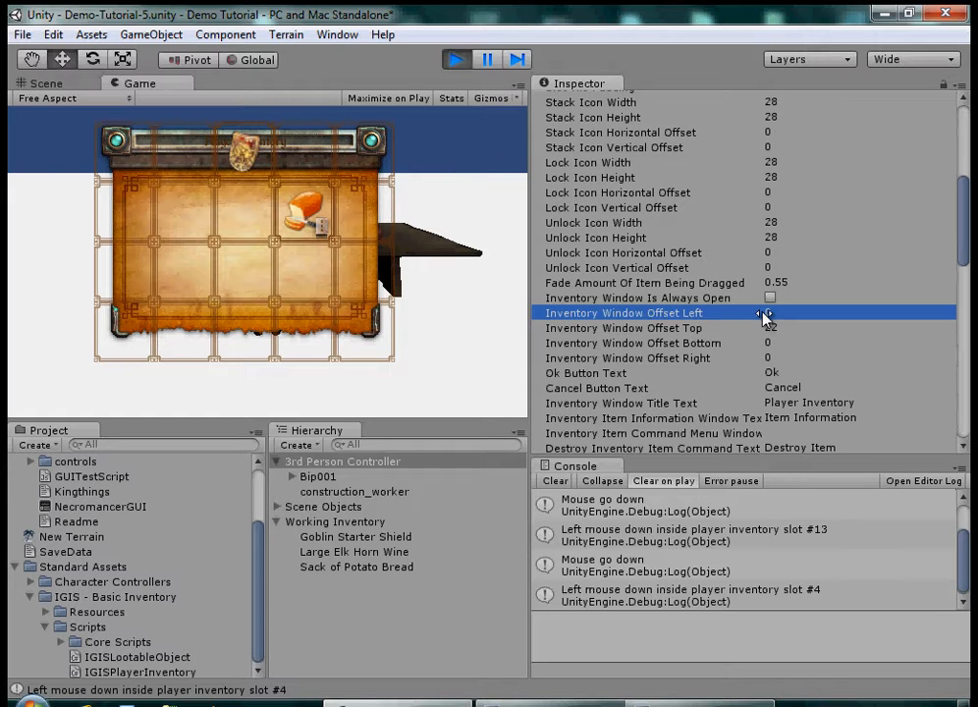
pyautogui.moveTo(776, 319); pyautogui.dragTo(290, 267)
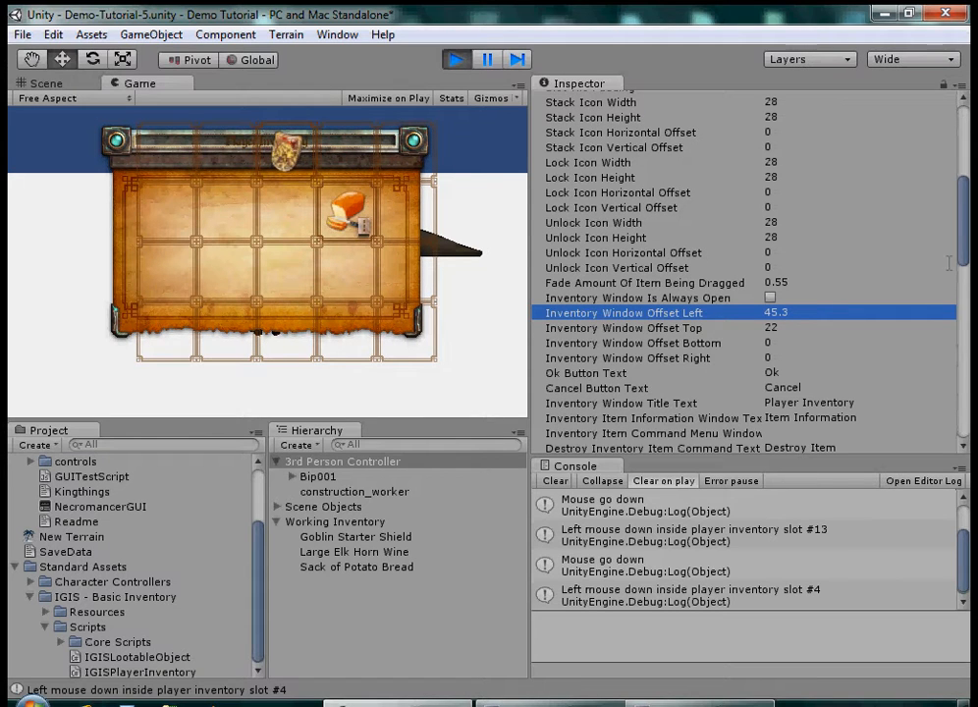
pyautogui.click(766, 311)
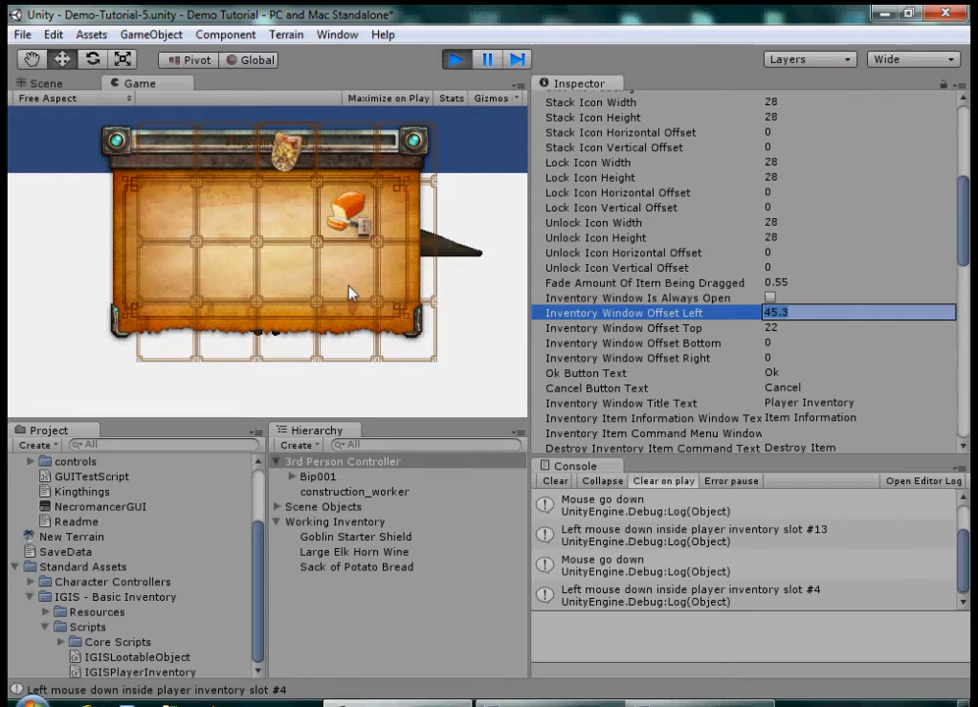
pyautogui.click(456, 60)
# Set the Inventory Window Offset Left, Top, Bottom and Right values to 45 each
pyautogui.click(749, 332)
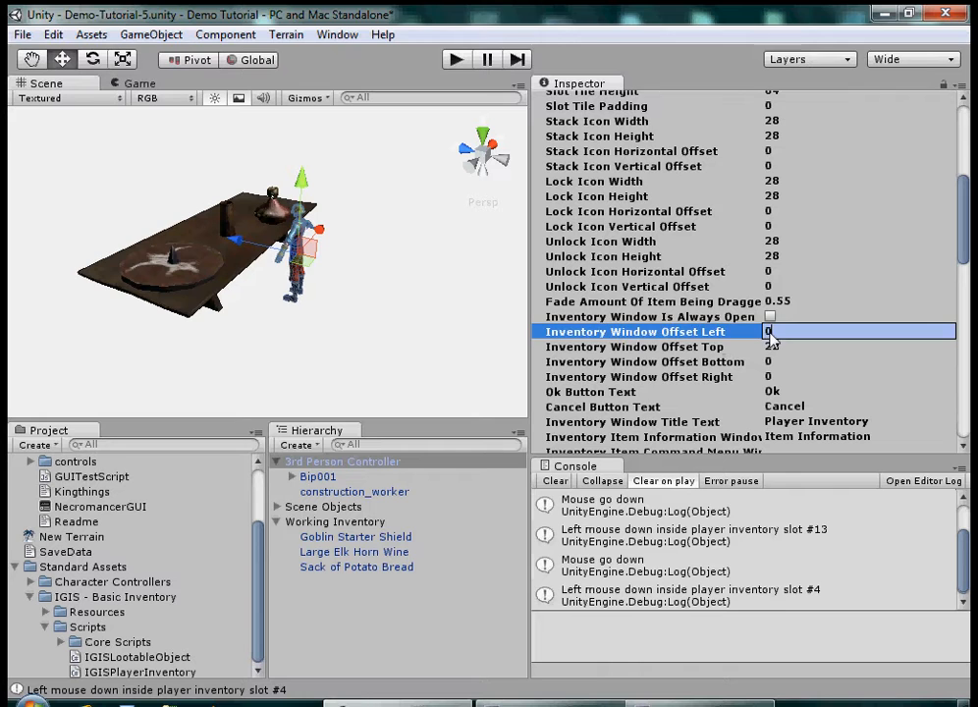
pyautogui.write('45')
pyautogui.click(768, 347)
pyautogui.write('45')
pyautogui.click(753, 363)
pyautogui.write('45')
pyautogui.click(814, 376)
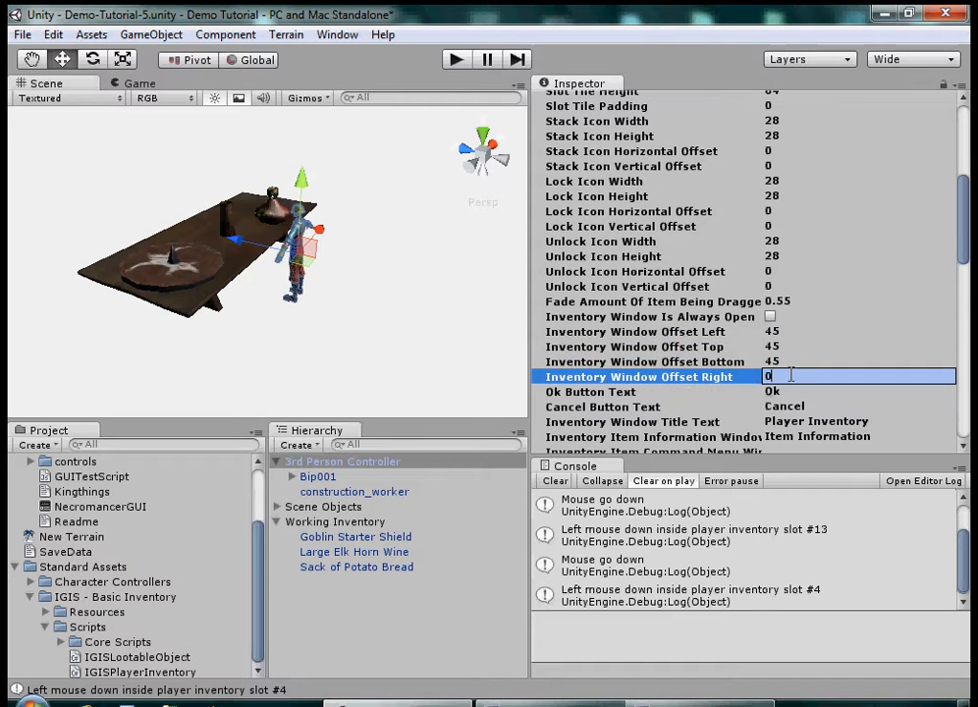
pyautogui.write('45')
pyautogui.click(806, 363)
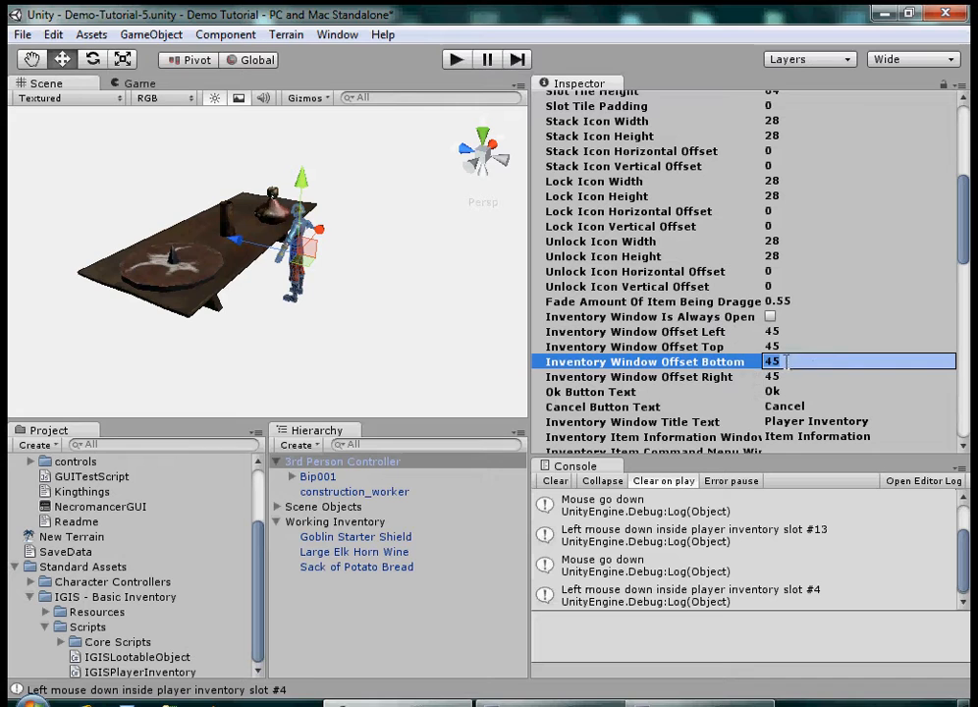
# Run the game, try an Inventory Window Offset Bottom of 60.46 with the inventory open, and stop the game
pyautogui.click(455, 61)
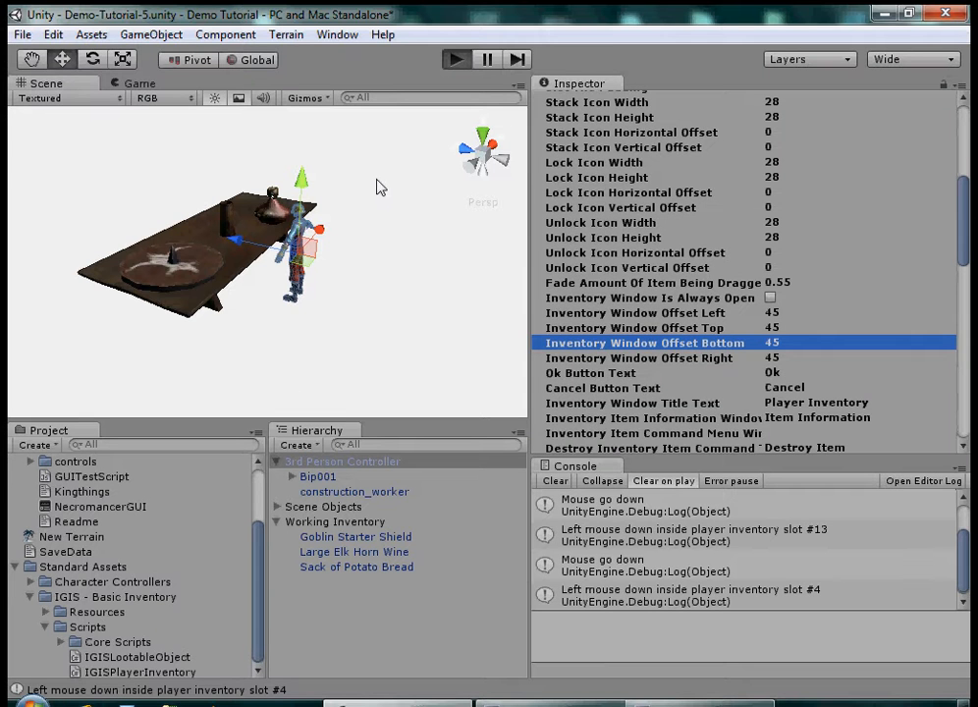
pyautogui.press('i')
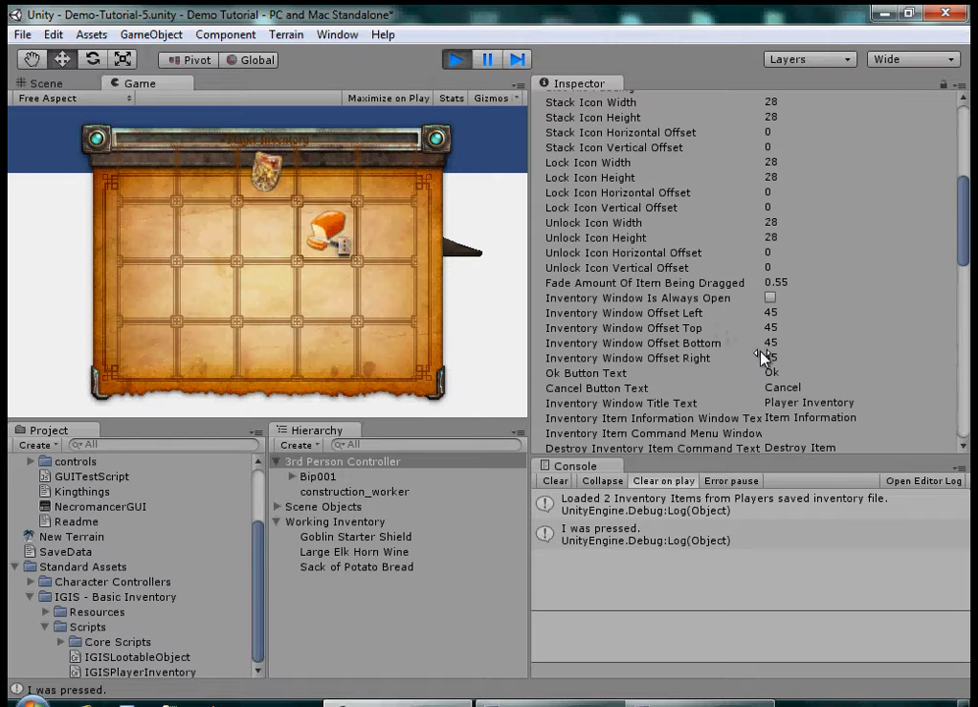
pyautogui.moveTo(764, 345); pyautogui.dragTo(278, 306)
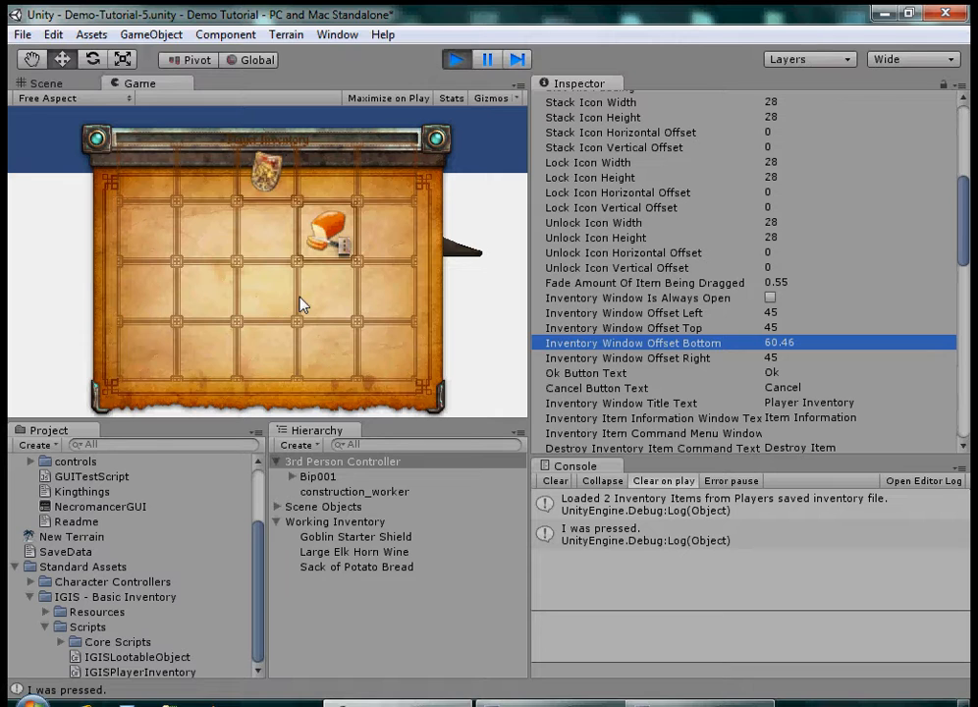
pyautogui.click(779, 343)
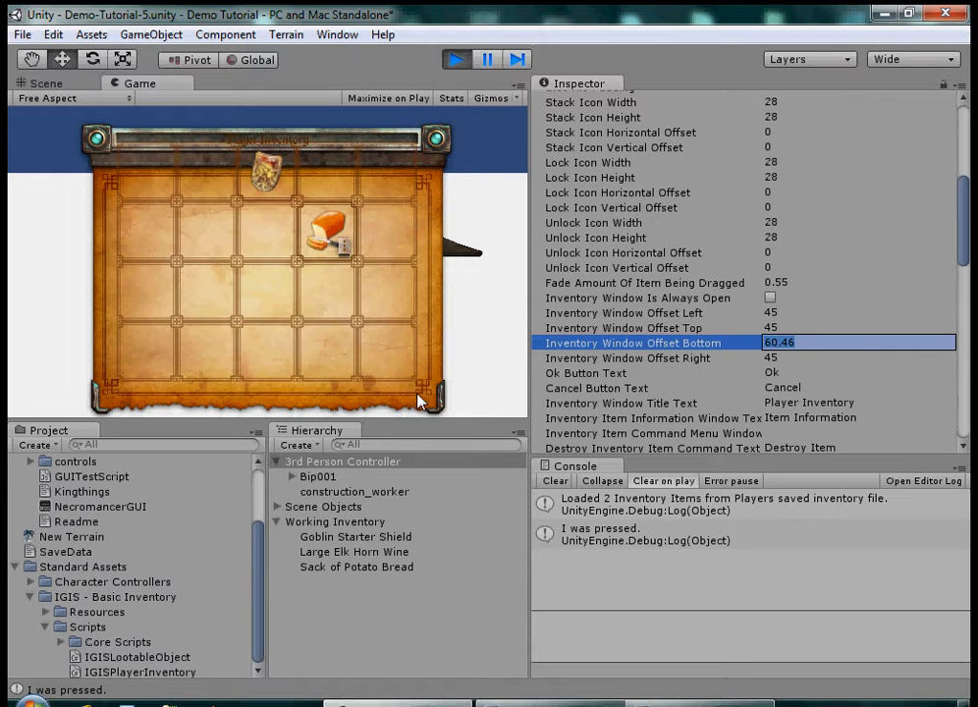
pyautogui.click(455, 62)
# Set the Inventory Window Offset Bottom to 61
pyautogui.click(755, 376)
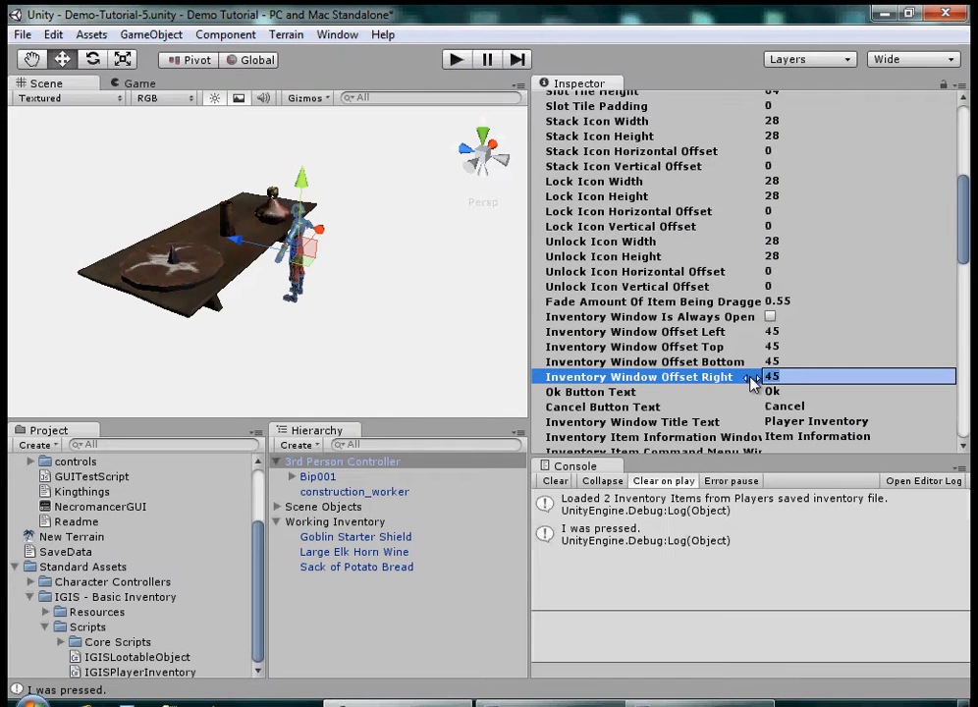
pyautogui.click(759, 363)
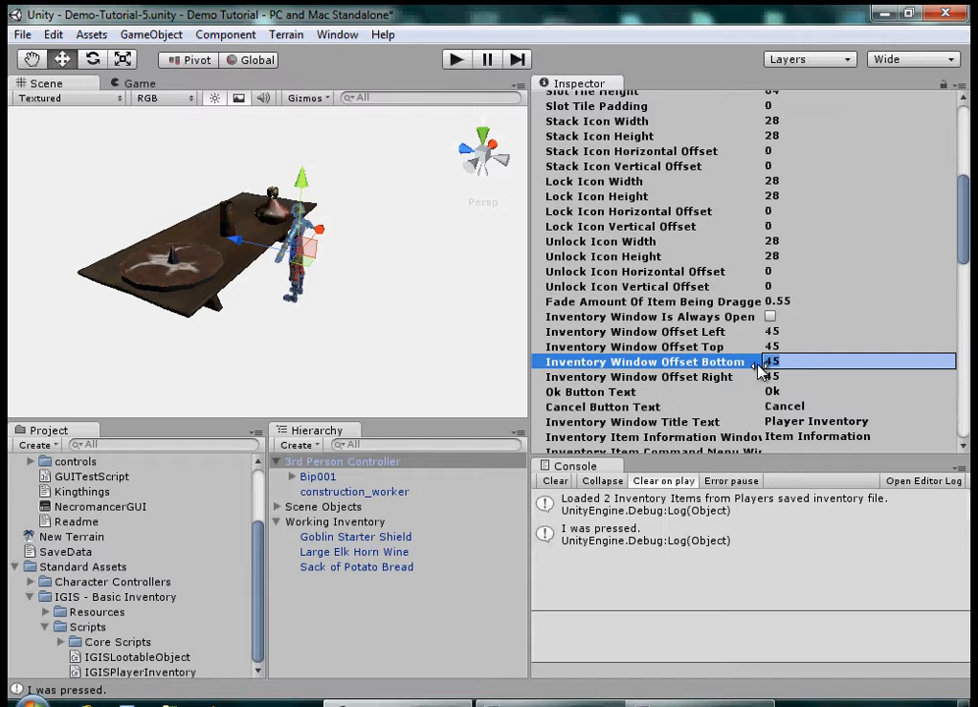
pyautogui.write('61')
pyautogui.press('Return')
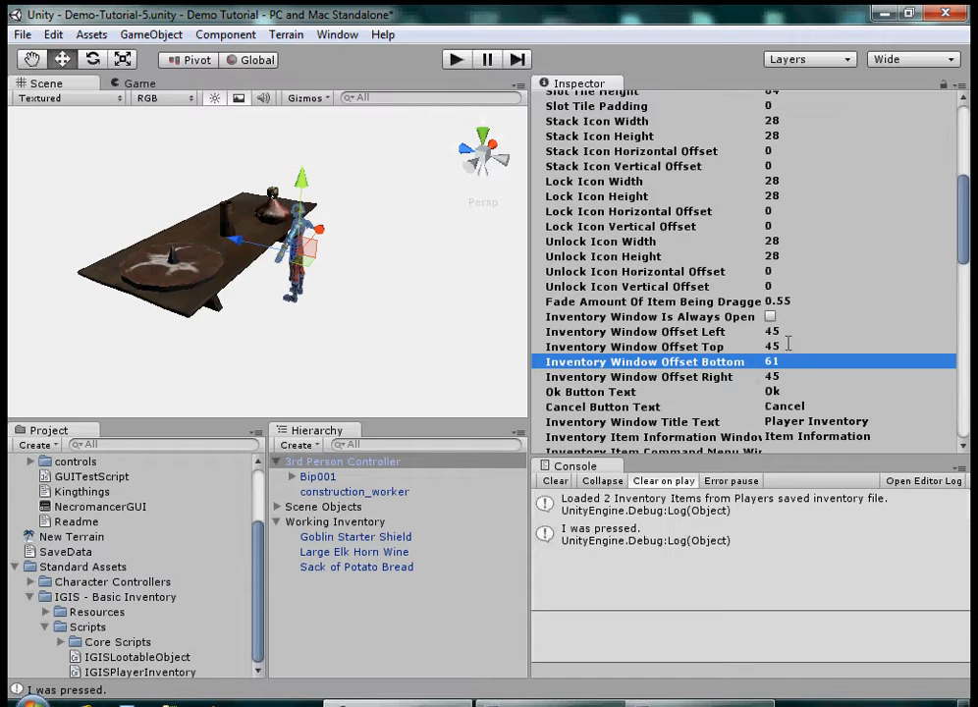
# Run the game, try an Inventory Window Offset Top of 95.95 with the inventory open, and stop the game
pyautogui.click(455, 59)
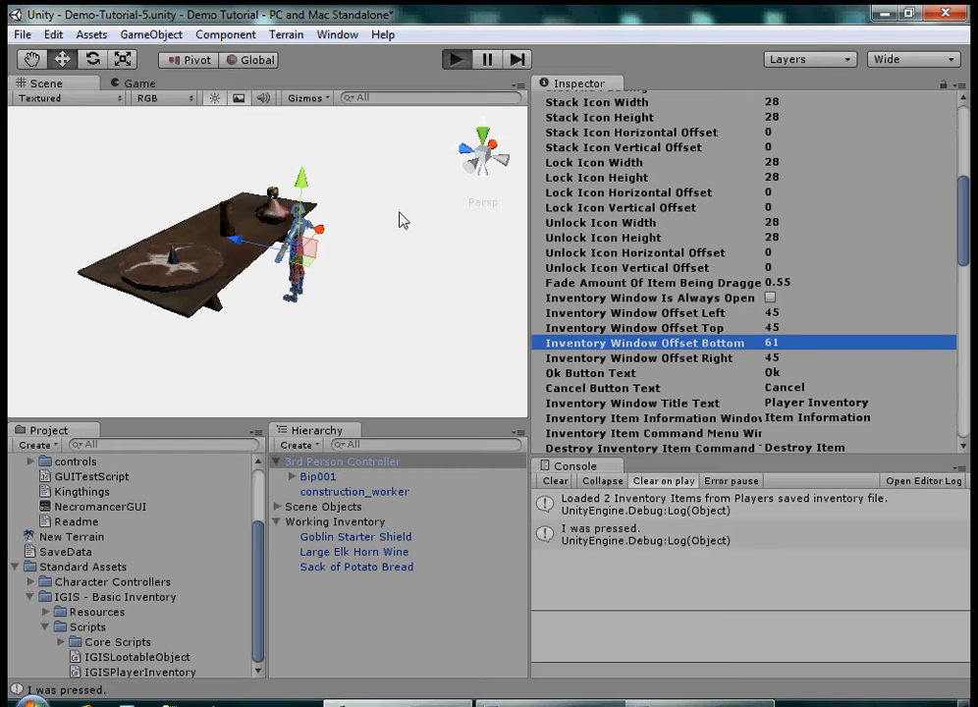
pyautogui.press('i')
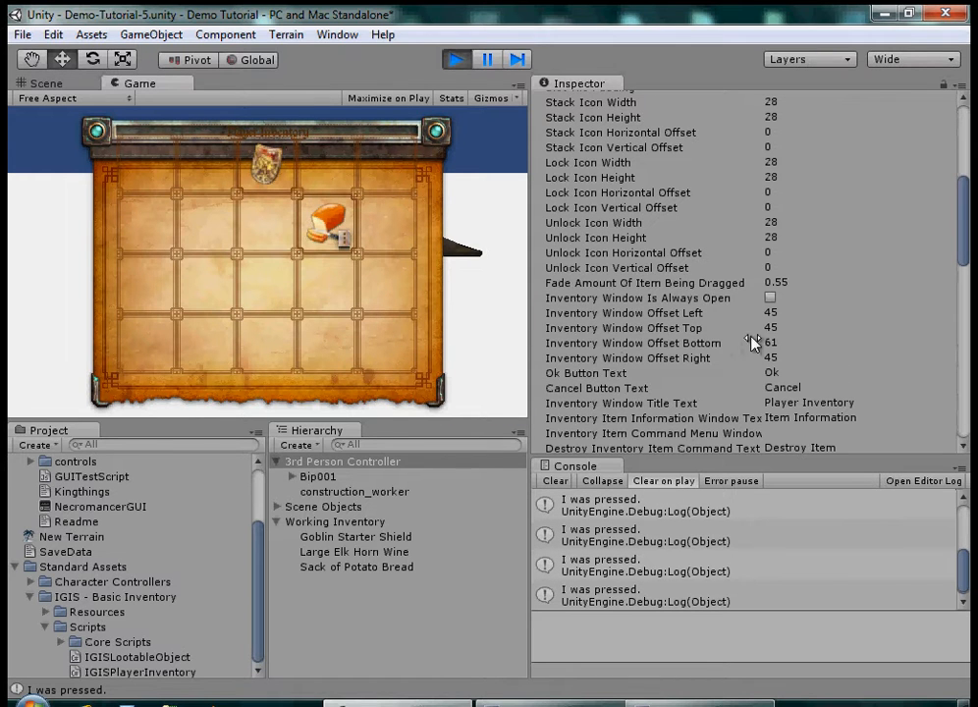
pyautogui.moveTo(764, 327); pyautogui.dragTo(475, 311)
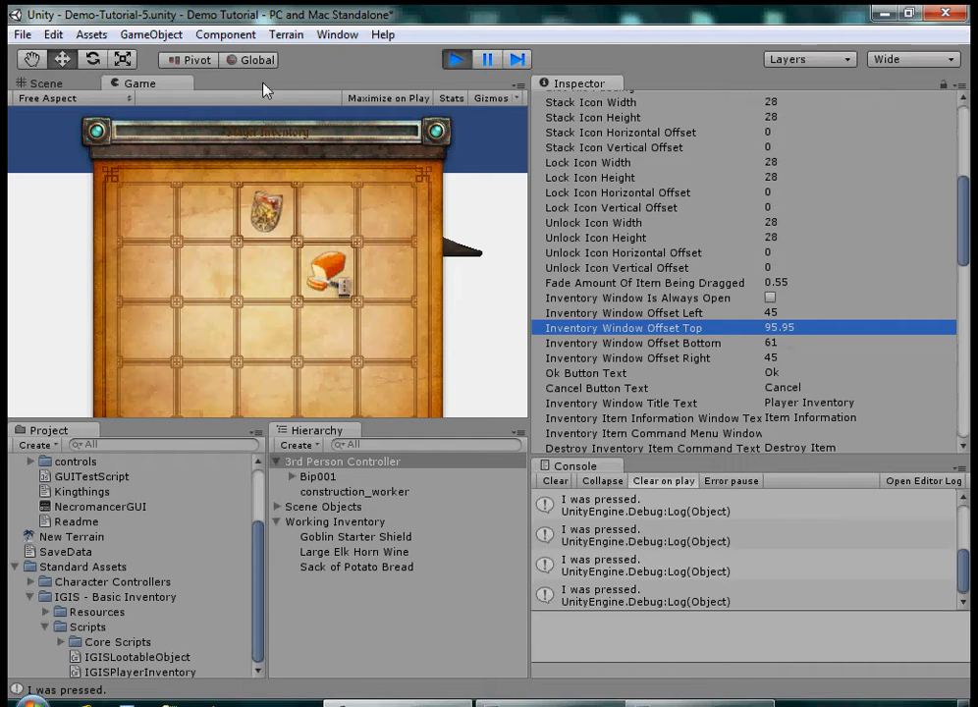
pyautogui.click(457, 61)
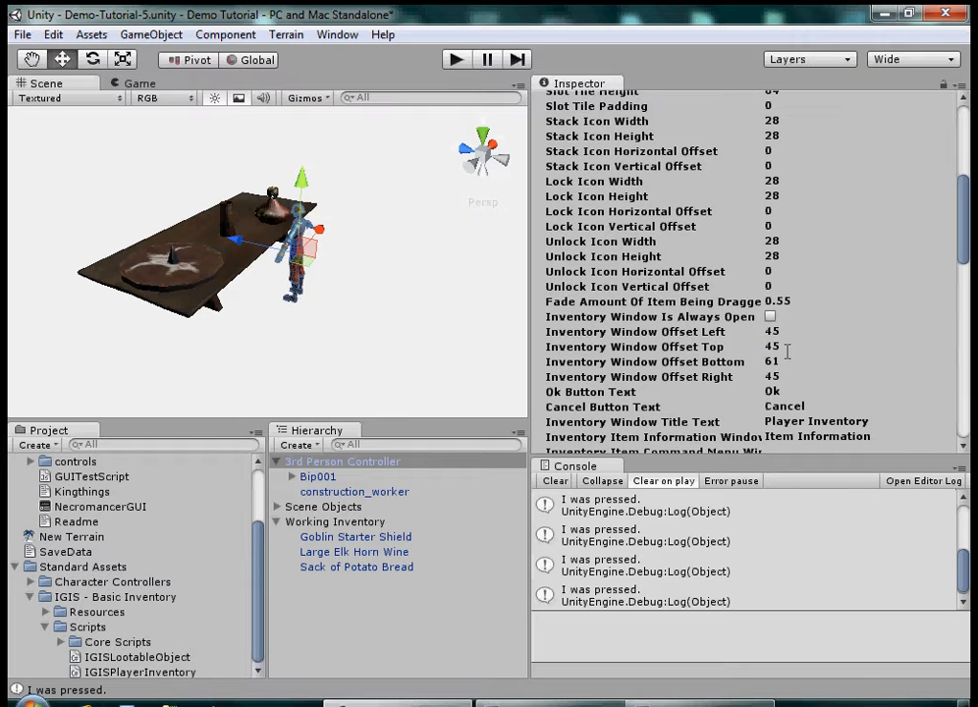
# Set the Inventory Window Offset Top to 96 and run the game to check the slots in the open inventory
pyautogui.click(754, 348)
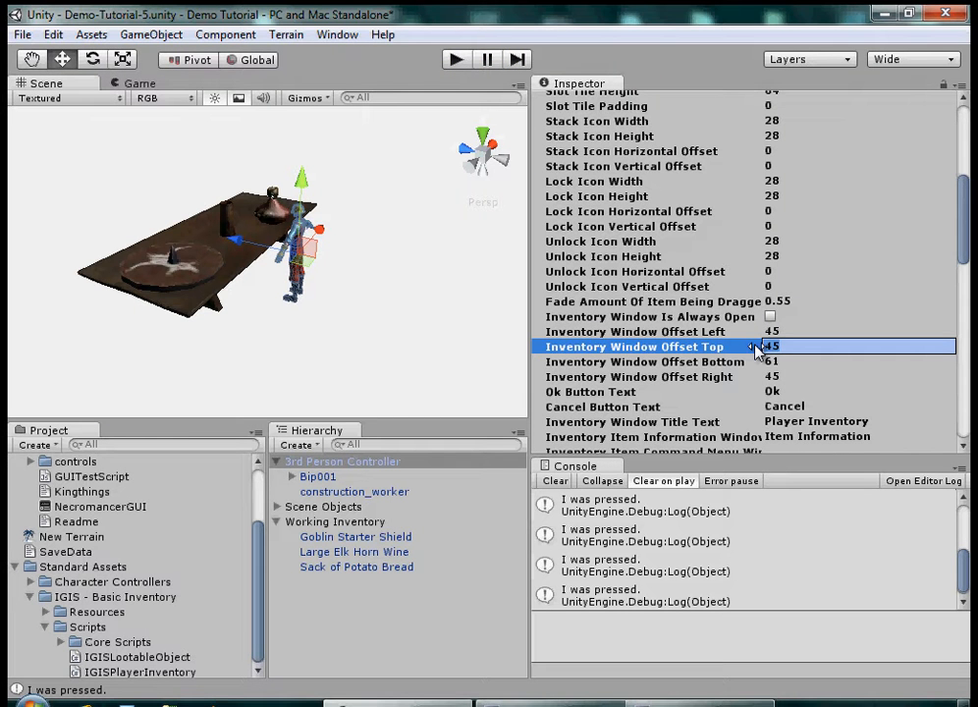
pyautogui.press('Return')
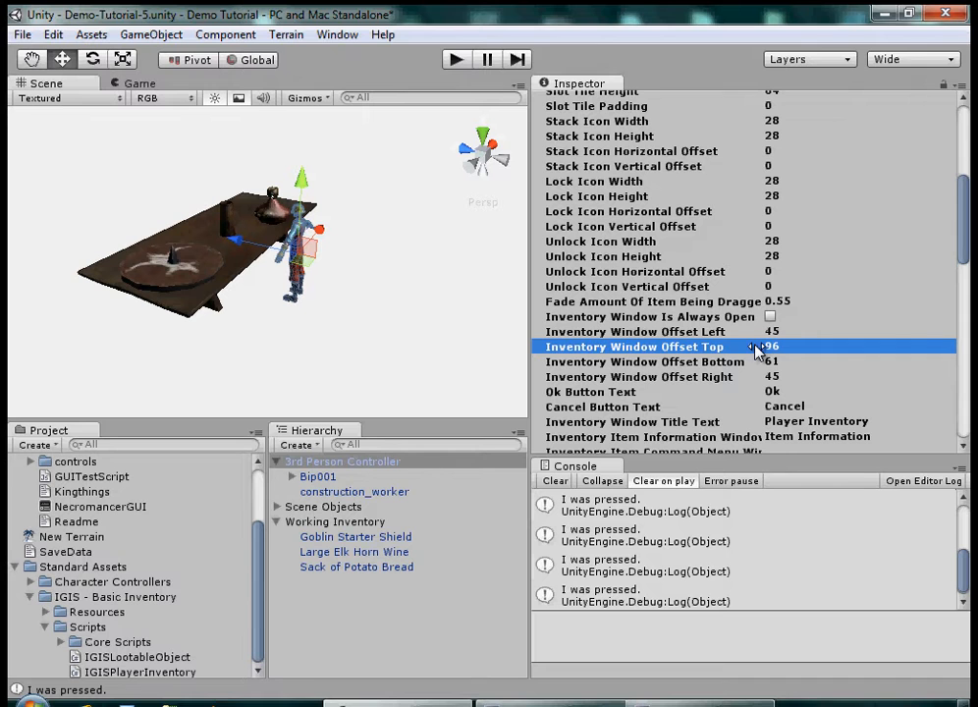
pyautogui.click(459, 60)
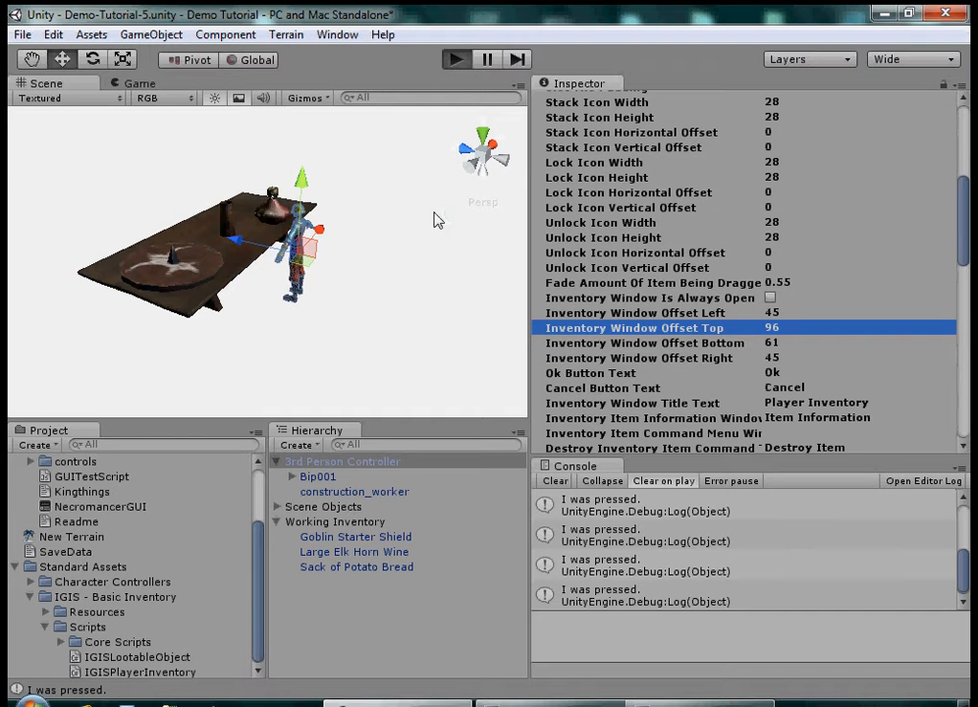
pyautogui.press('i')
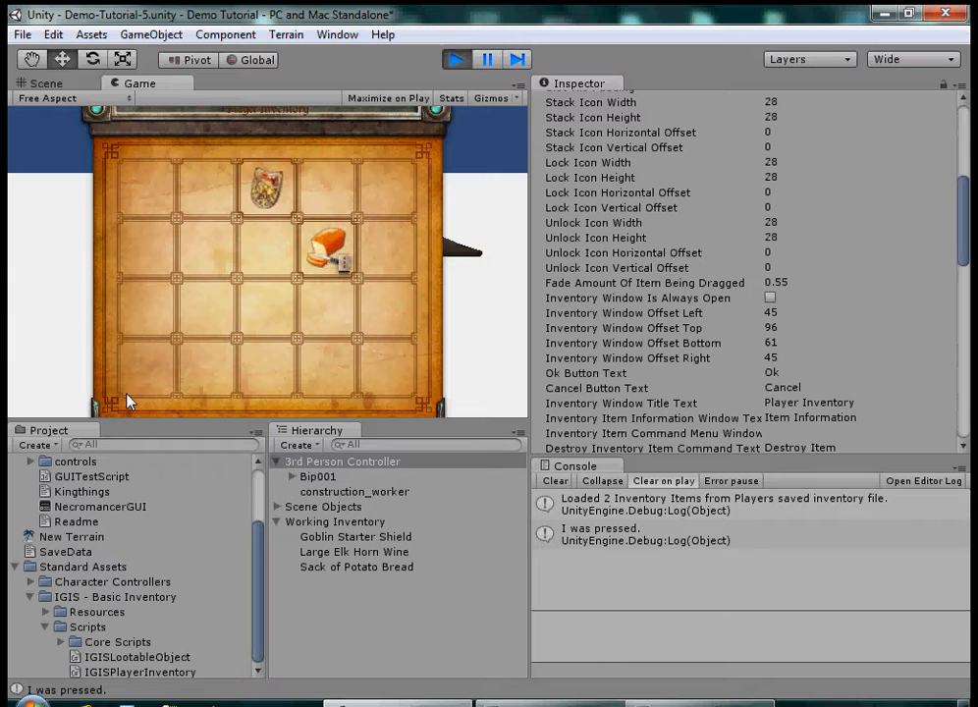
pyautogui.click(417, 297)
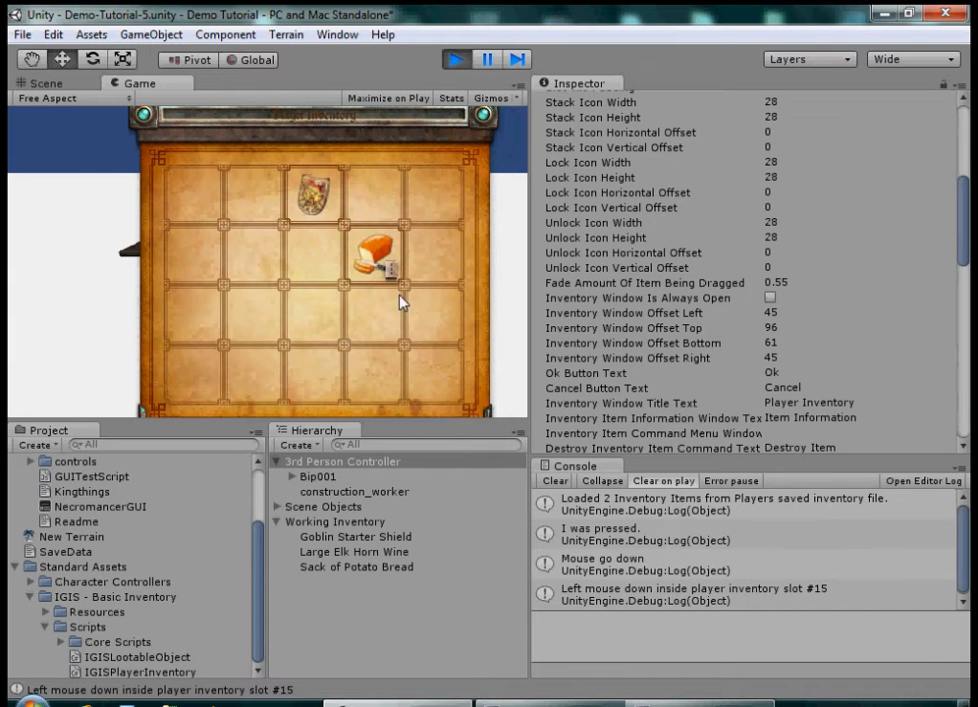
pyautogui.moveTo(383, 266)
pyautogui.click(351, 266)
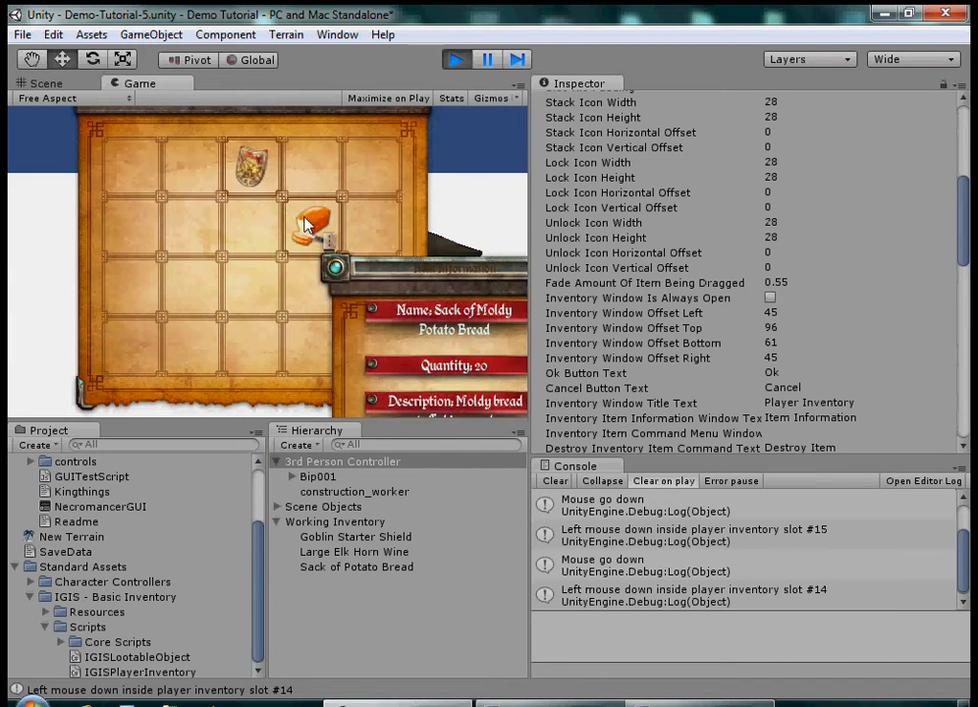
pyautogui.moveTo(312, 223)
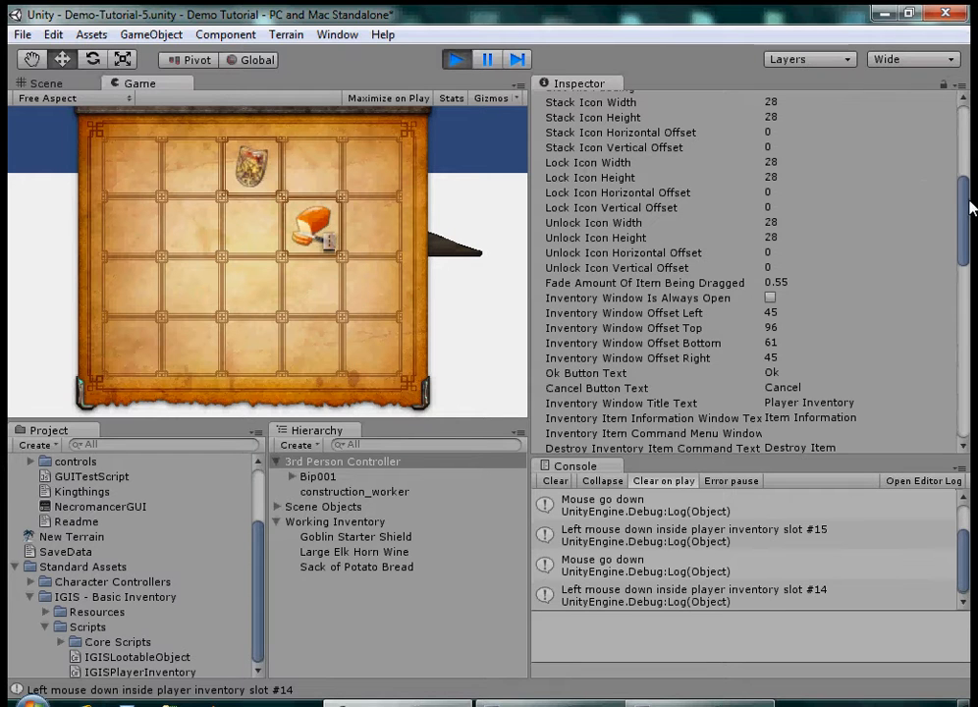
# Try a larger Stack Icon Width for the bread stack in the running game and stop the game
pyautogui.scroll(3, 958, 212)
pyautogui.moveTo(761, 190)
pyautogui.mouseDown()
pyautogui.moveTo(734, 193)
pyautogui.moveTo(858, 188)
pyautogui.moveTo(19, 137)
pyautogui.moveTo(189, 168)
pyautogui.moveTo(776, 181)
pyautogui.mouseUp()
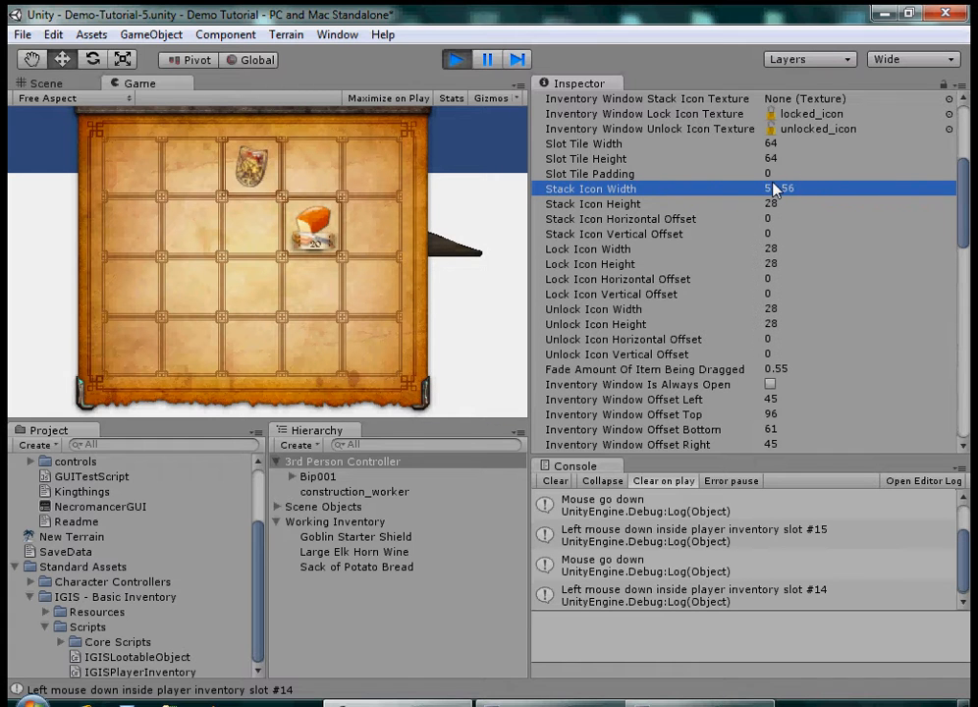
pyautogui.moveTo(786, 189); pyautogui.dragTo(942, 186)
pyautogui.click(457, 60)
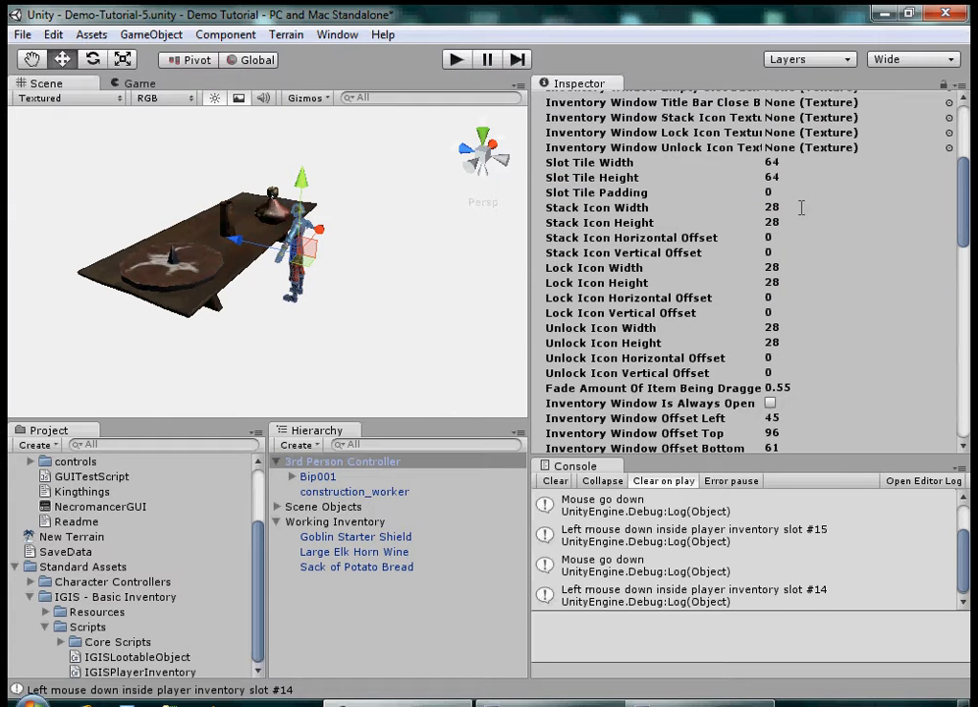
# Set the Stack Icon Width to 64
pyautogui.click(801, 207)
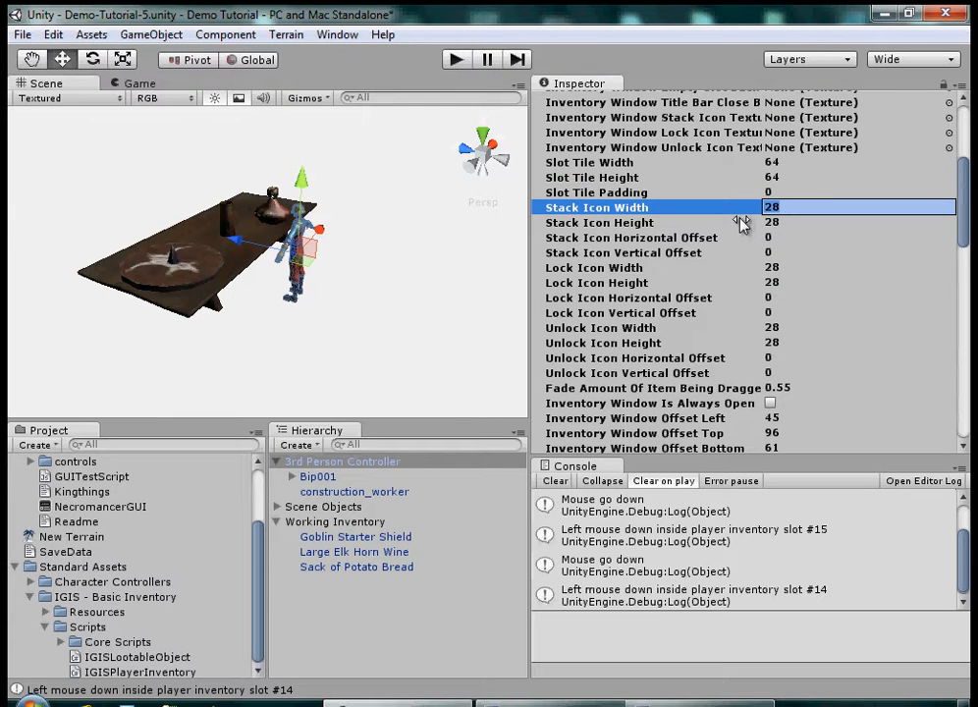
pyautogui.write('64')
pyautogui.press('Return')
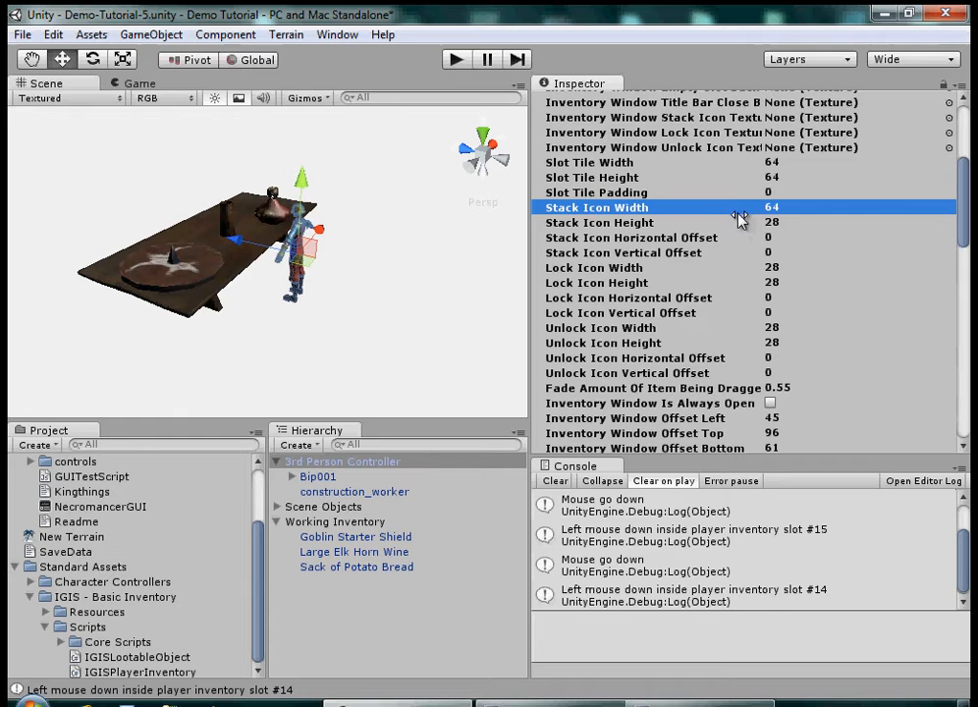
# Run the game, open the inventory and try a Stack Icon Horizontal Offset of 0.72 and Vertical Offset of 0.76
pyautogui.click(456, 60)
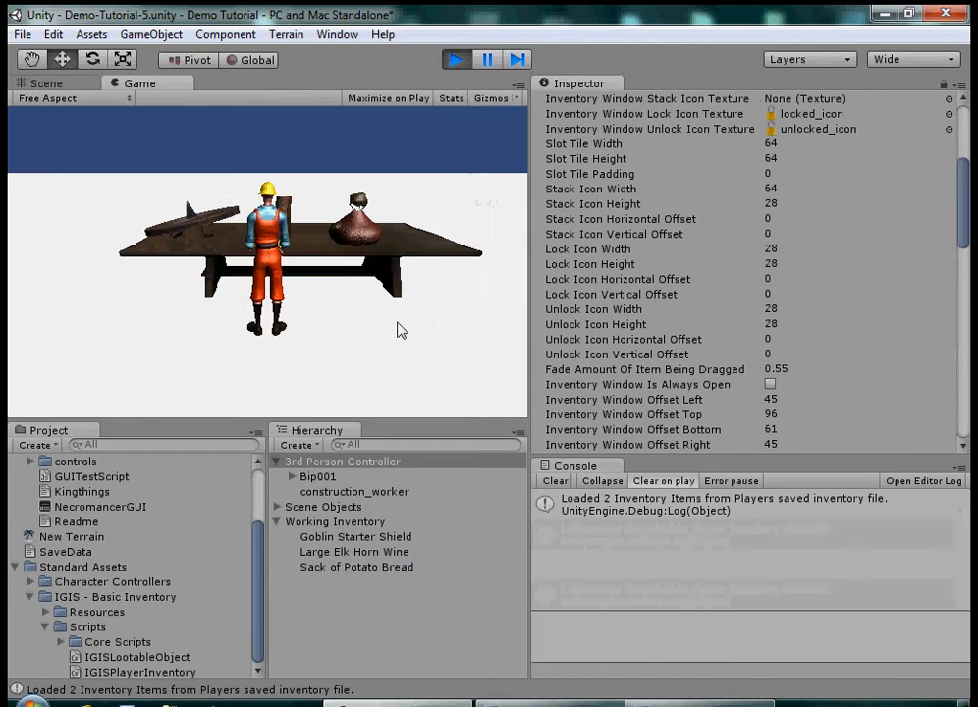
pyautogui.press('i')
pyautogui.moveTo(329, 268)
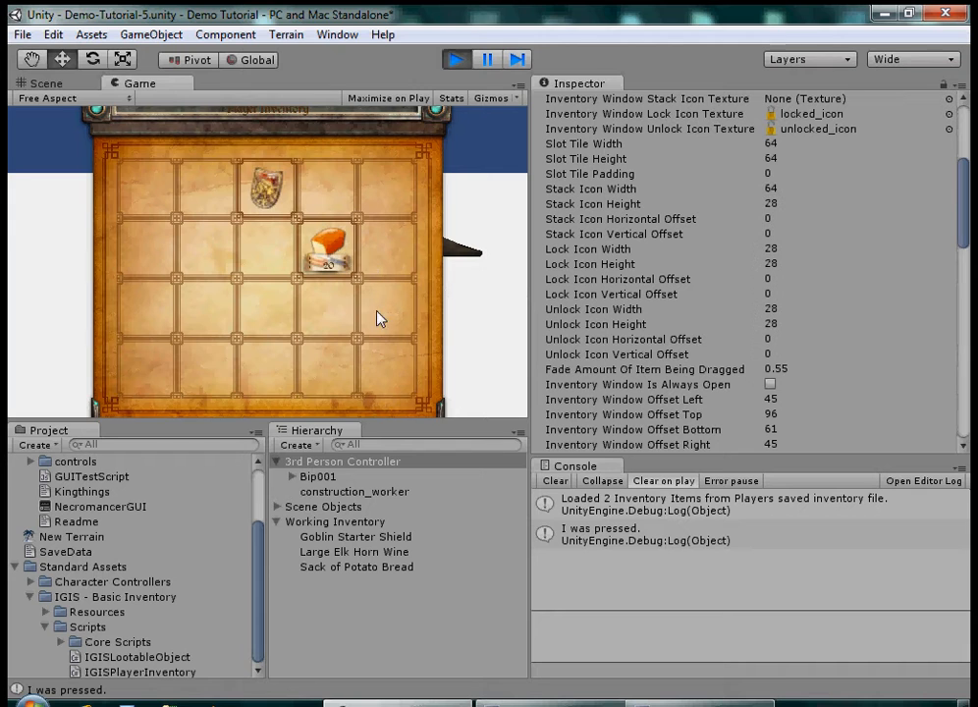
pyautogui.click(377, 315)
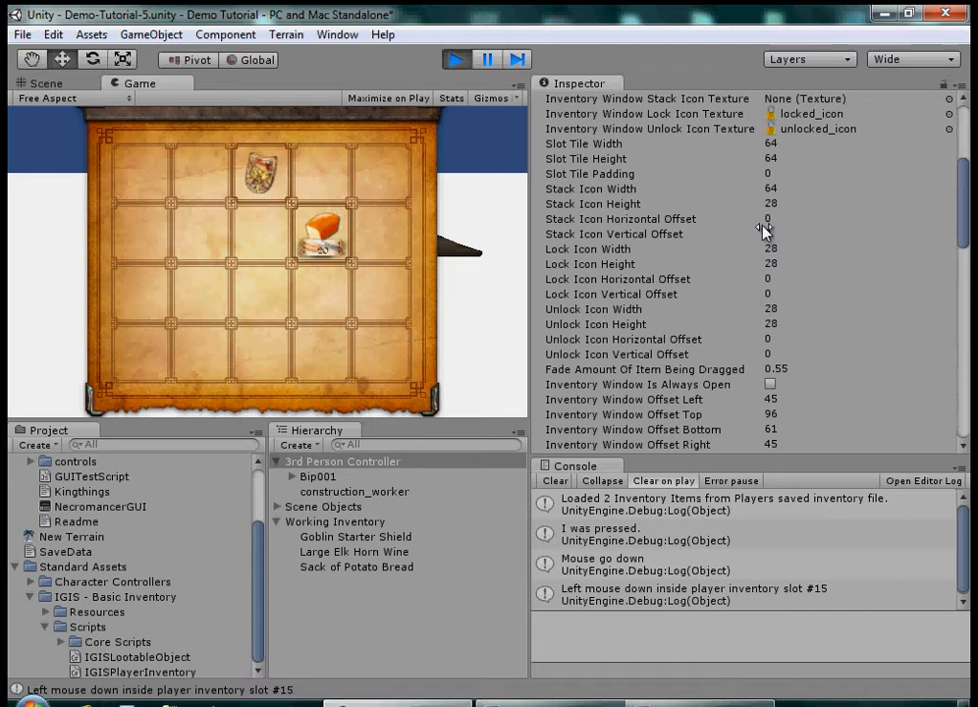
pyautogui.moveTo(764, 220); pyautogui.dragTo(797, 246)
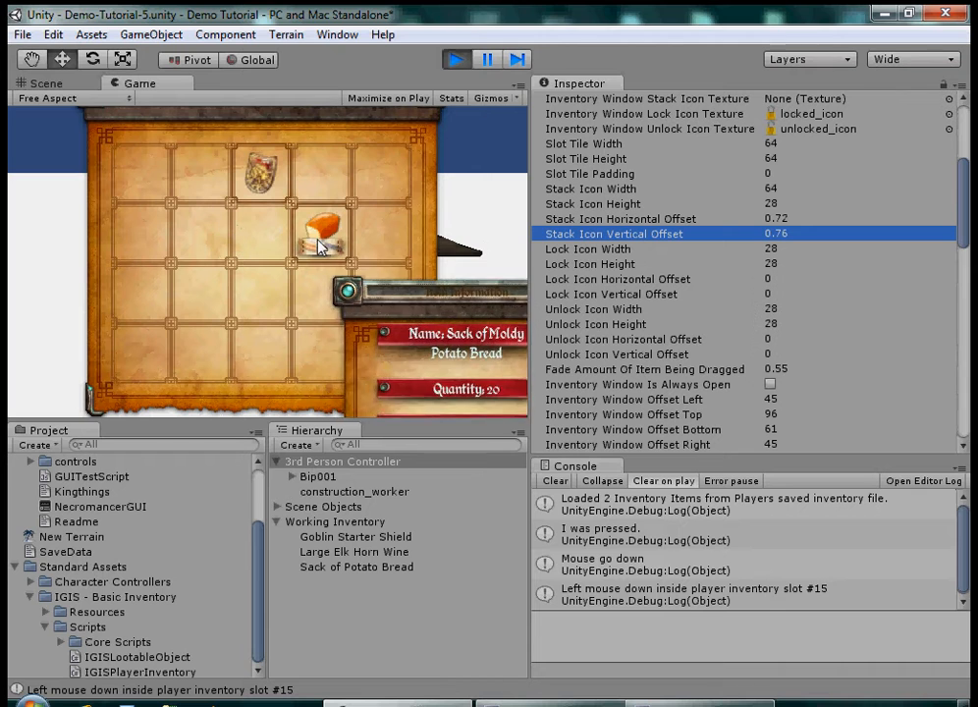
# Lock the Goblin Starter Shield in the inventory and enlarge the game view to fit the whole inventory window
pyautogui.rightClick(260, 172)
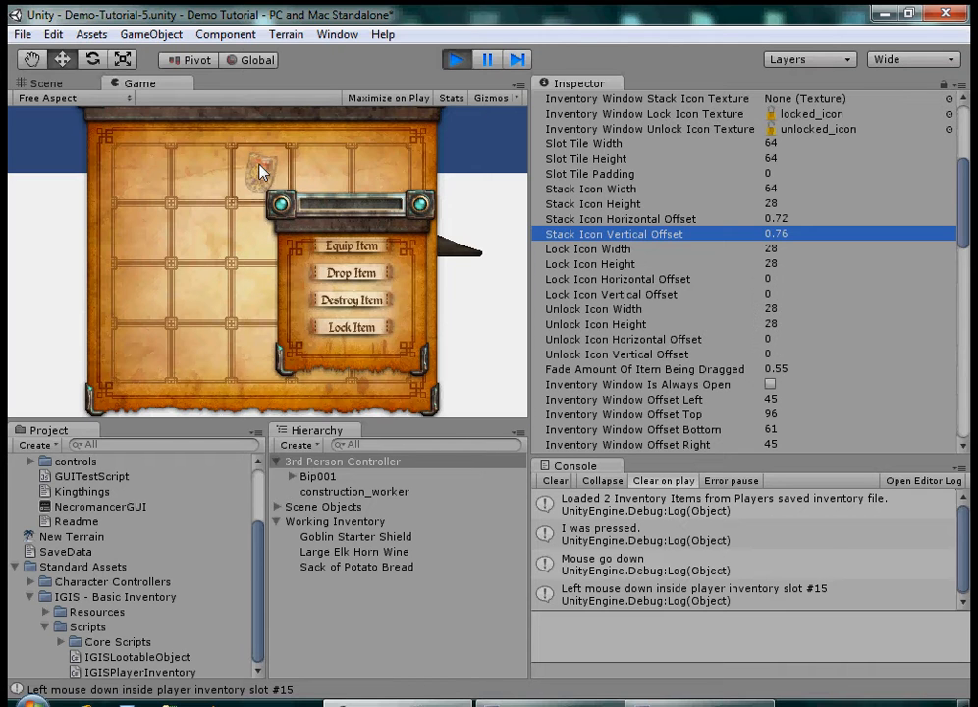
pyautogui.click(364, 328)
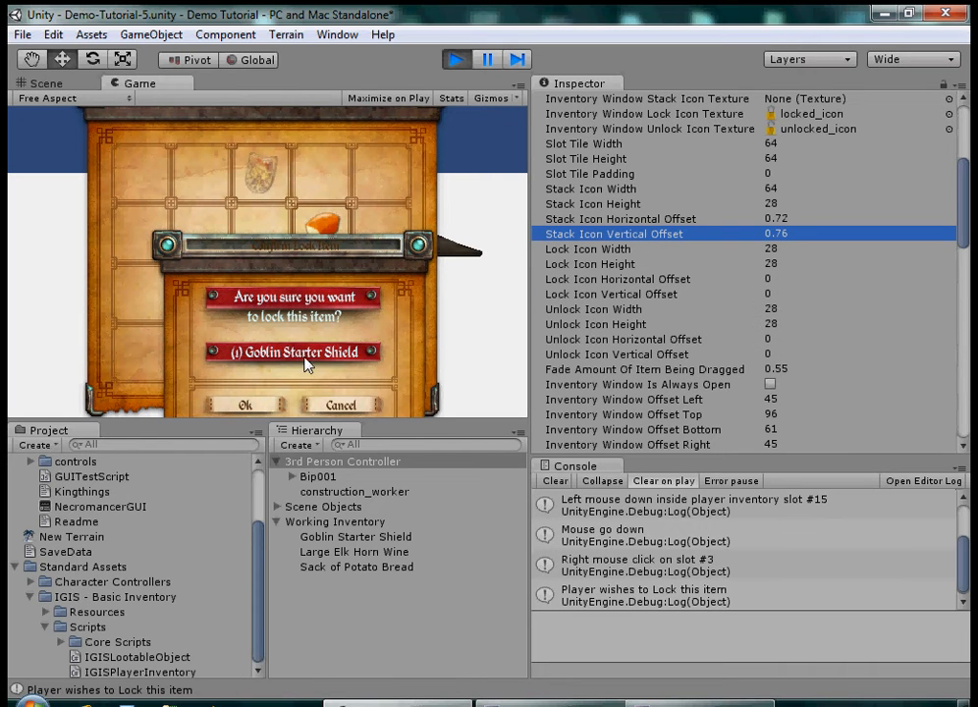
pyautogui.click(262, 400)
pyautogui.moveTo(324, 424); pyautogui.dragTo(325, 550)
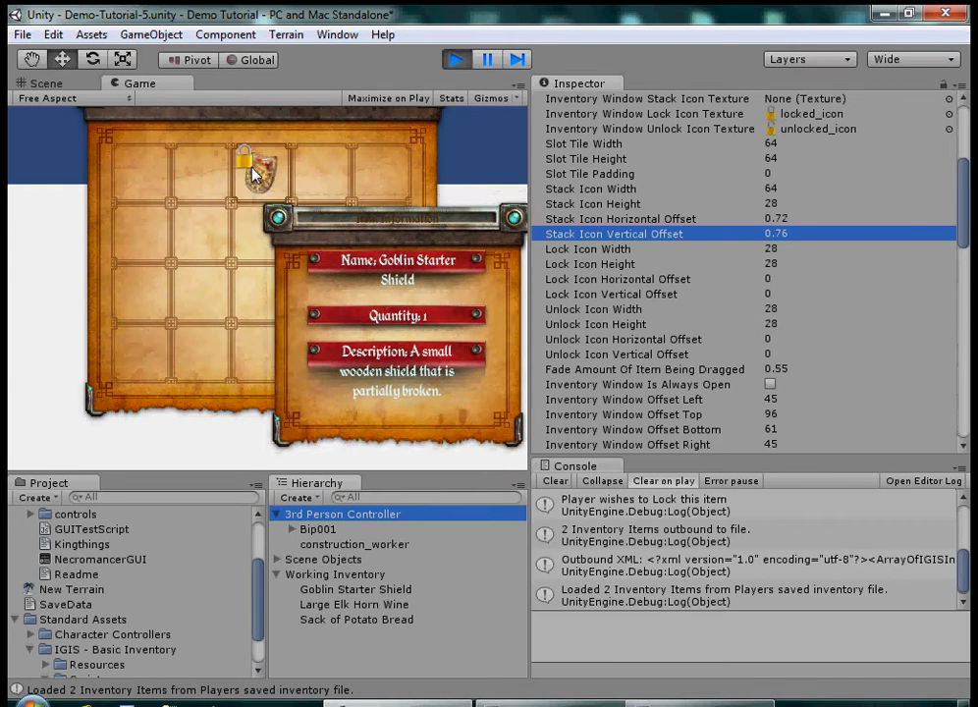
pyautogui.moveTo(257, 167); pyautogui.dragTo(324, 174)
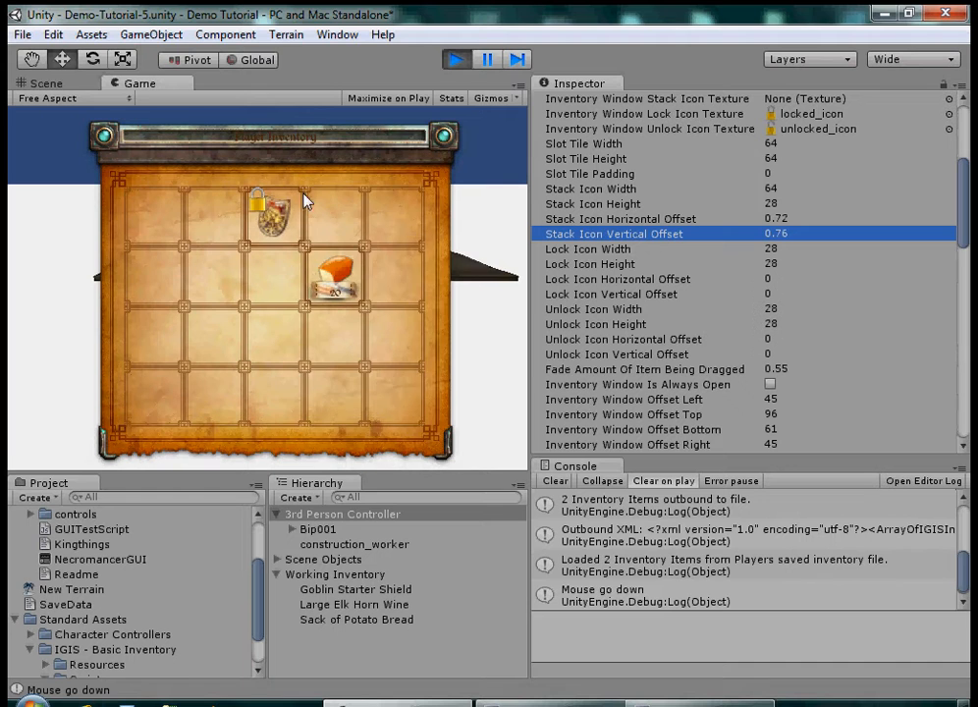
# Try a Lock Icon Width and Height of 21.8 with a Lock Icon Horizontal Offset of 22.5
pyautogui.moveTo(263, 208)
pyautogui.moveTo(765, 249); pyautogui.dragTo(556, 255)
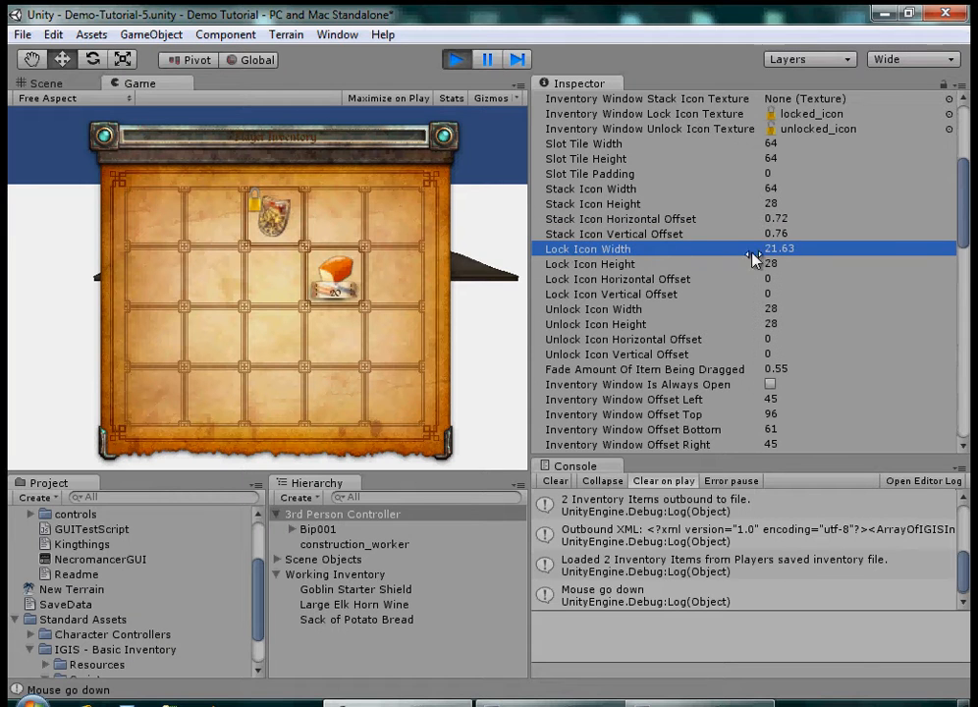
pyautogui.moveTo(762, 265)
pyautogui.mouseDown()
pyautogui.moveTo(675, 271)
pyautogui.moveTo(749, 273)
pyautogui.mouseUp()
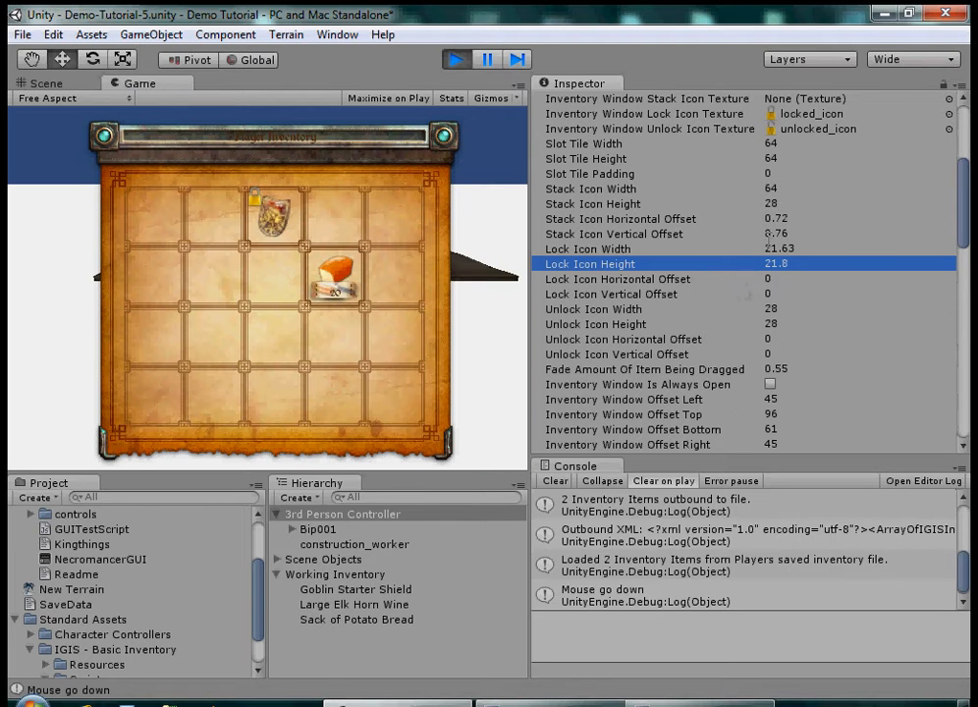
pyautogui.moveTo(765, 222); pyautogui.dragTo(843, 278)
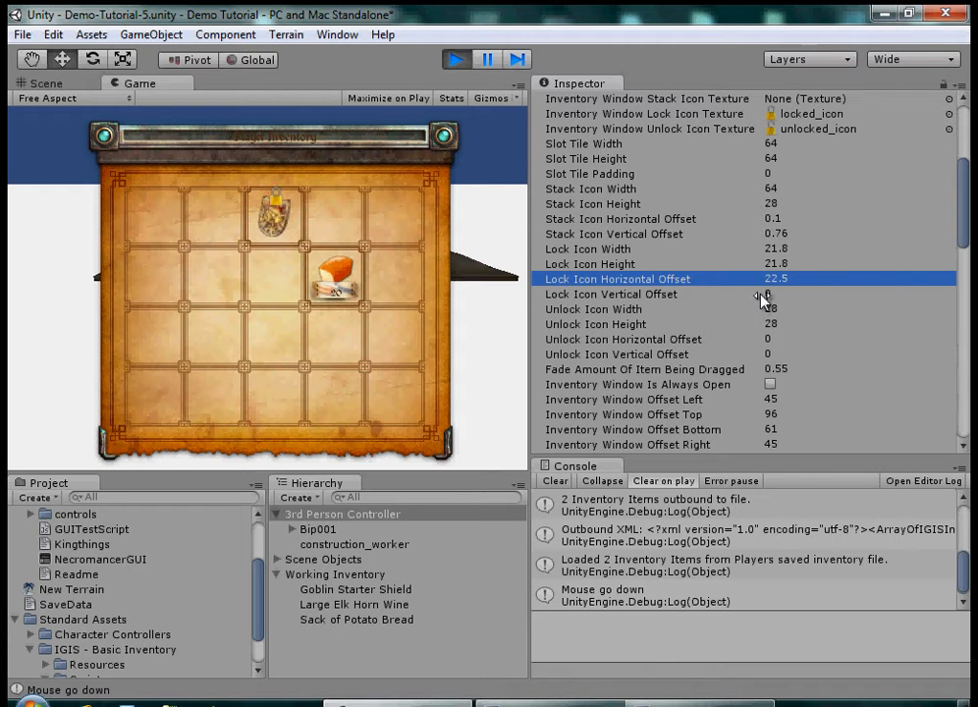
# Try a larger lock icon with Width 50.2, Height 41.54, Horizontal Offset 9 and Vertical Offset 13.2
pyautogui.moveTo(762, 297); pyautogui.dragTo(850, 259)
pyautogui.moveTo(700, 265); pyautogui.dragTo(958, 250)
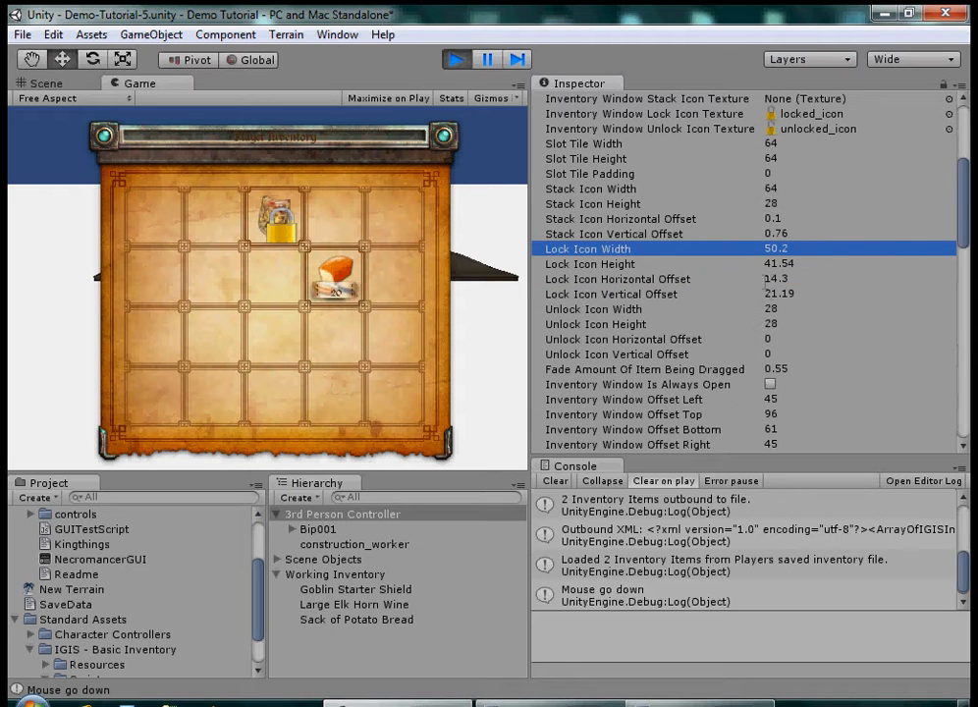
pyautogui.moveTo(761, 284); pyautogui.dragTo(687, 305)
pyautogui.click(776, 295)
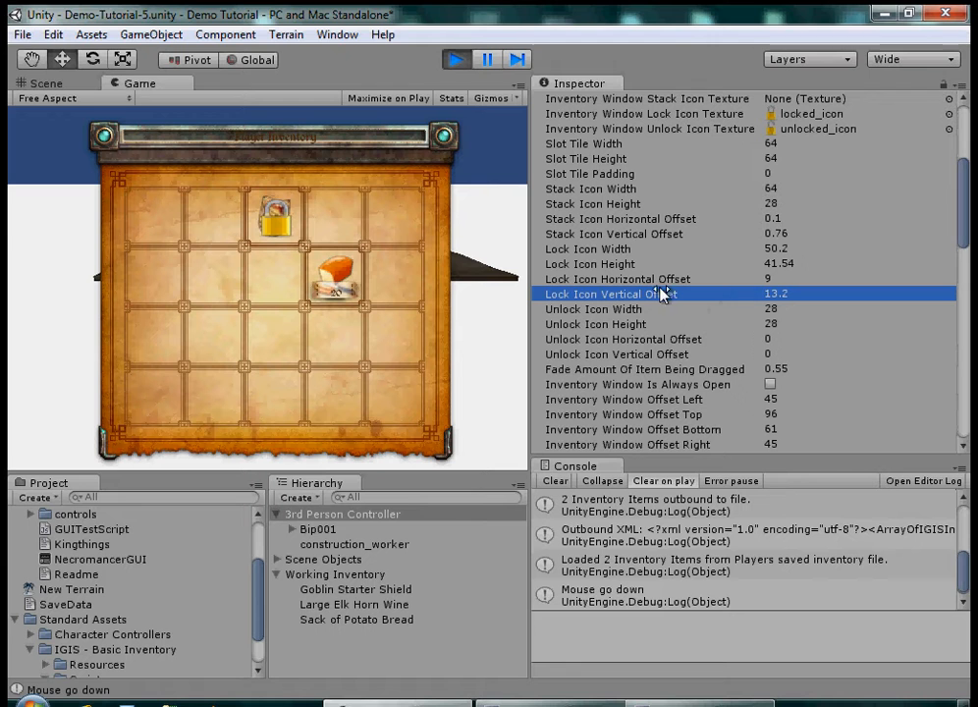
# Open the item command menus of the bread stack and the locked shield to examine how their options fit the skin
pyautogui.moveTo(970, 194); pyautogui.dragTo(962, 138)
pyautogui.rightClick(335, 285)
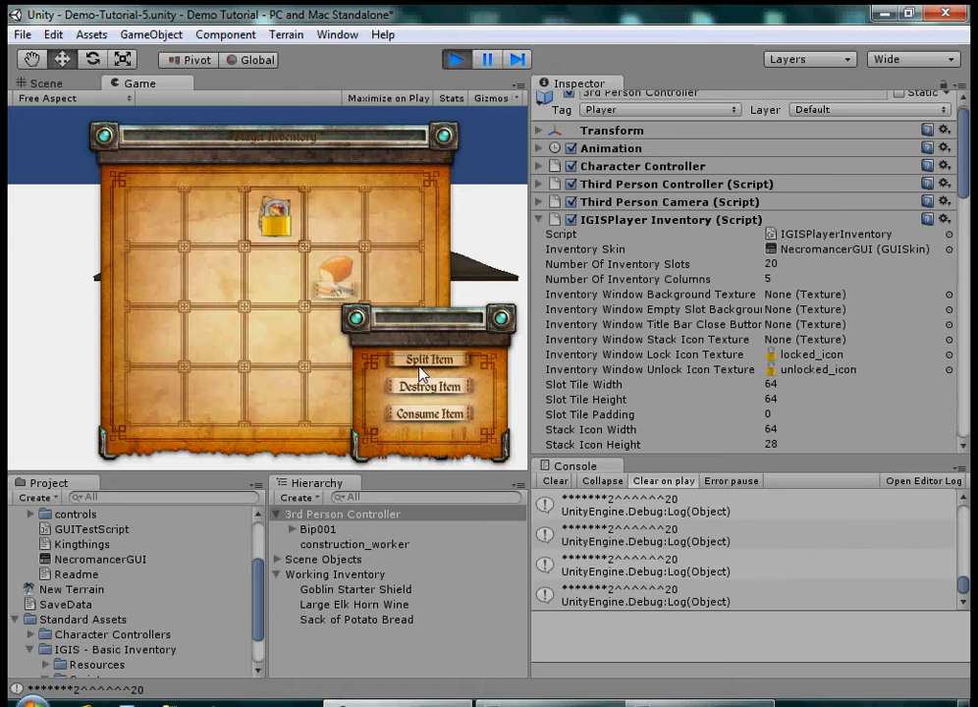
pyautogui.rightClick(257, 220)
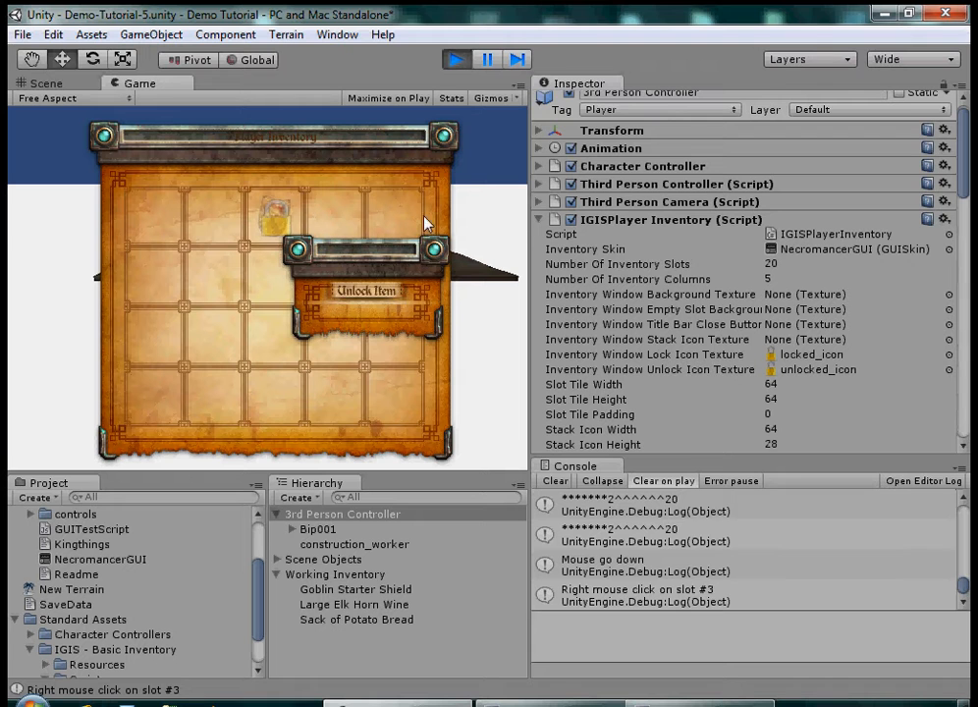
# Try 45.2 for the first Inventory Item Command Window Offset with the shield's command menu open, and stop the game
pyautogui.moveTo(967, 167); pyautogui.dragTo(955, 349)
pyautogui.click(606, 249)
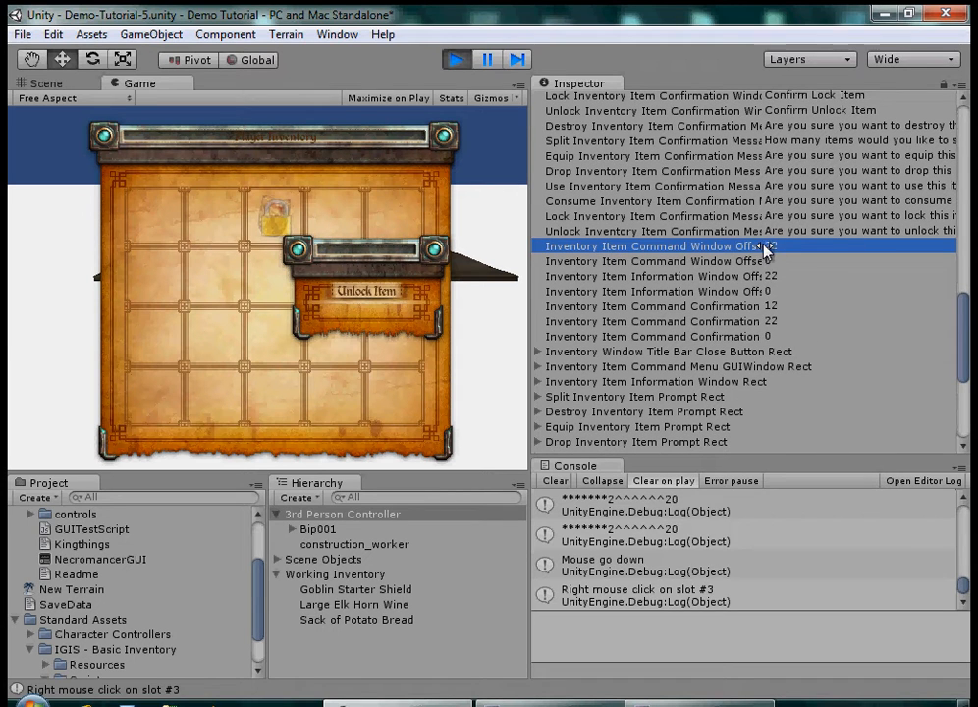
pyautogui.moveTo(760, 246); pyautogui.dragTo(923, 240)
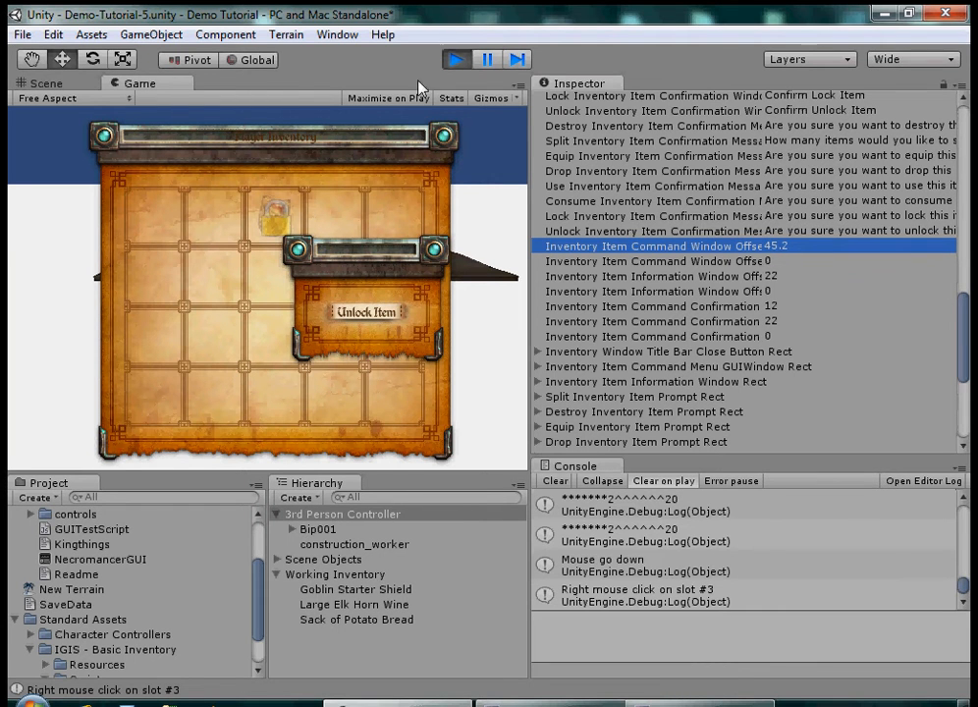
pyautogui.click(458, 61)
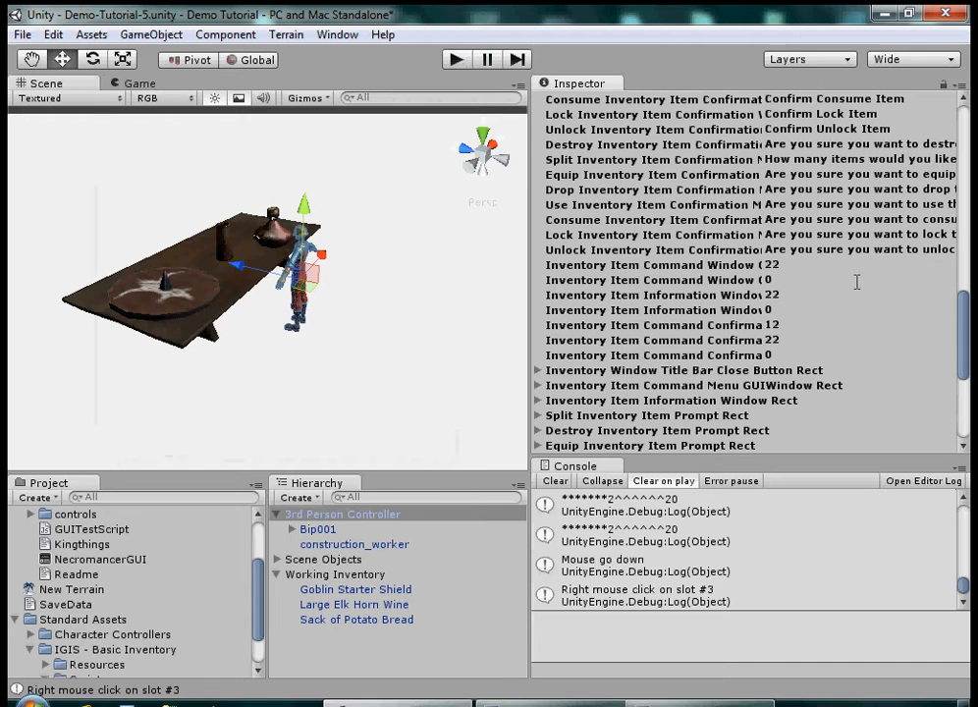
# Set the first Inventory Item Command Window Offset to 46 and run the game to check the locked shield's command menu
pyautogui.click(793, 264)
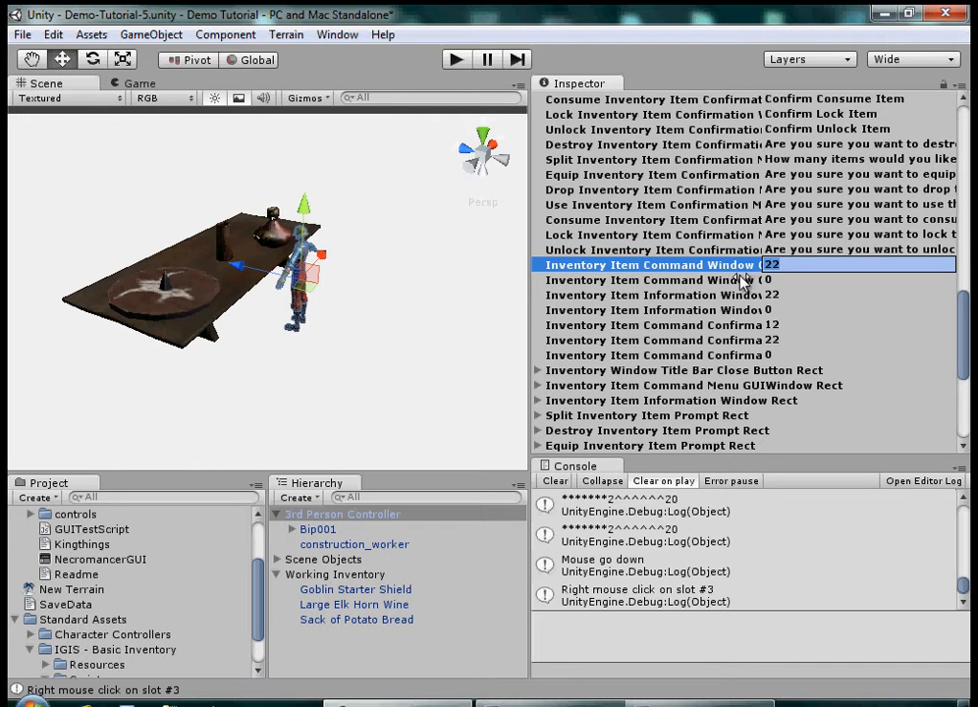
pyautogui.click(457, 60)
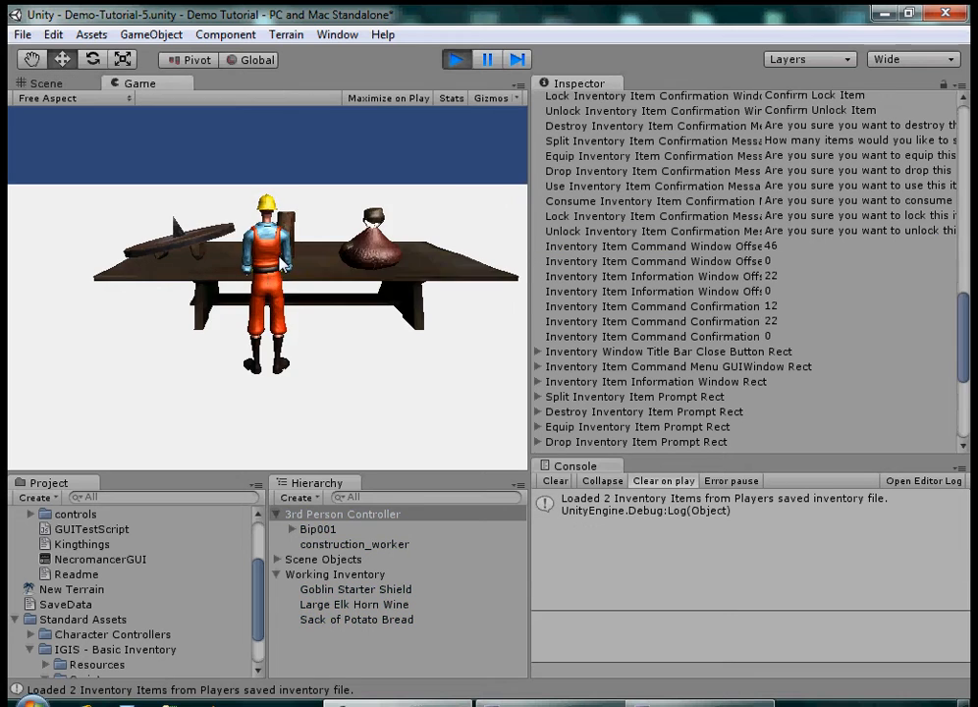
pyautogui.press('i')
pyautogui.rightClick(271, 218)
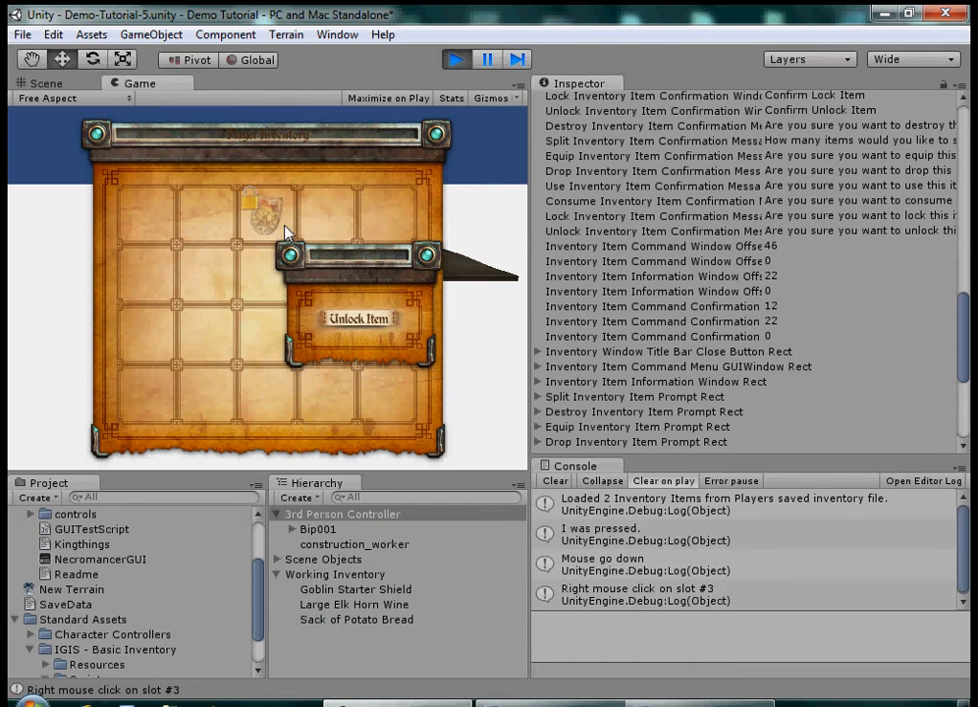
# Check the bread stack's command menu and open its Split Item confirmation window
pyautogui.click(338, 234)
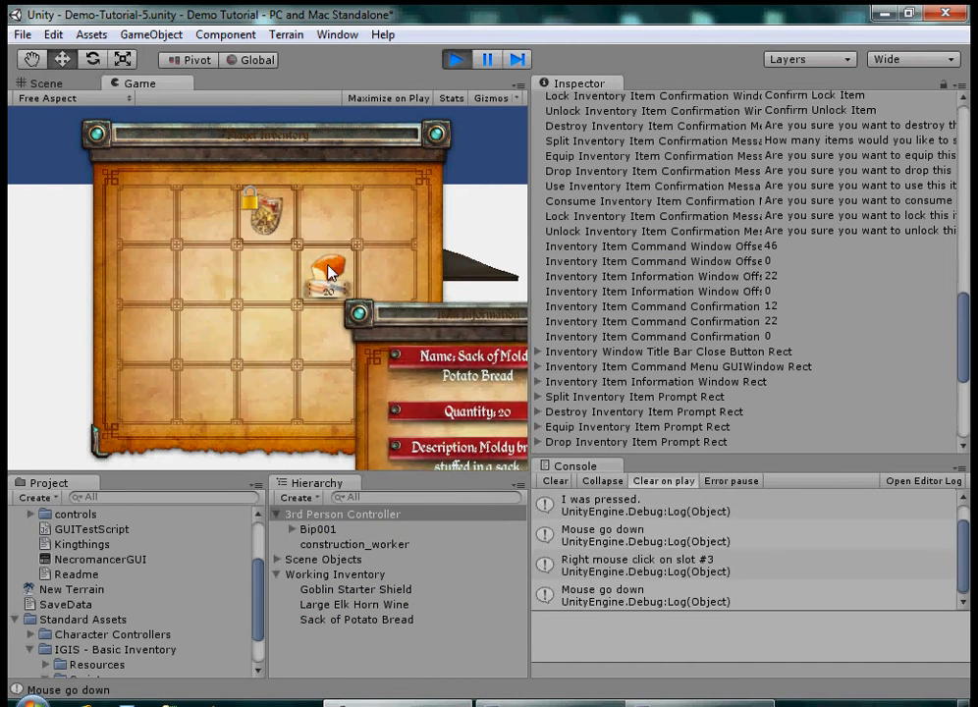
pyautogui.rightClick(330, 273)
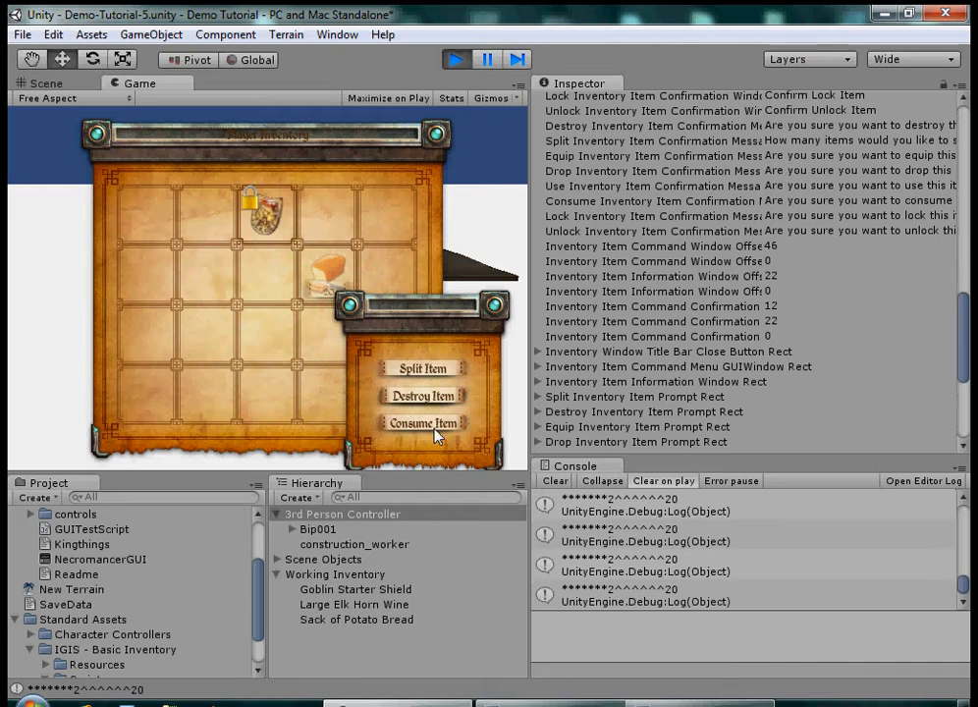
pyautogui.click(423, 378)
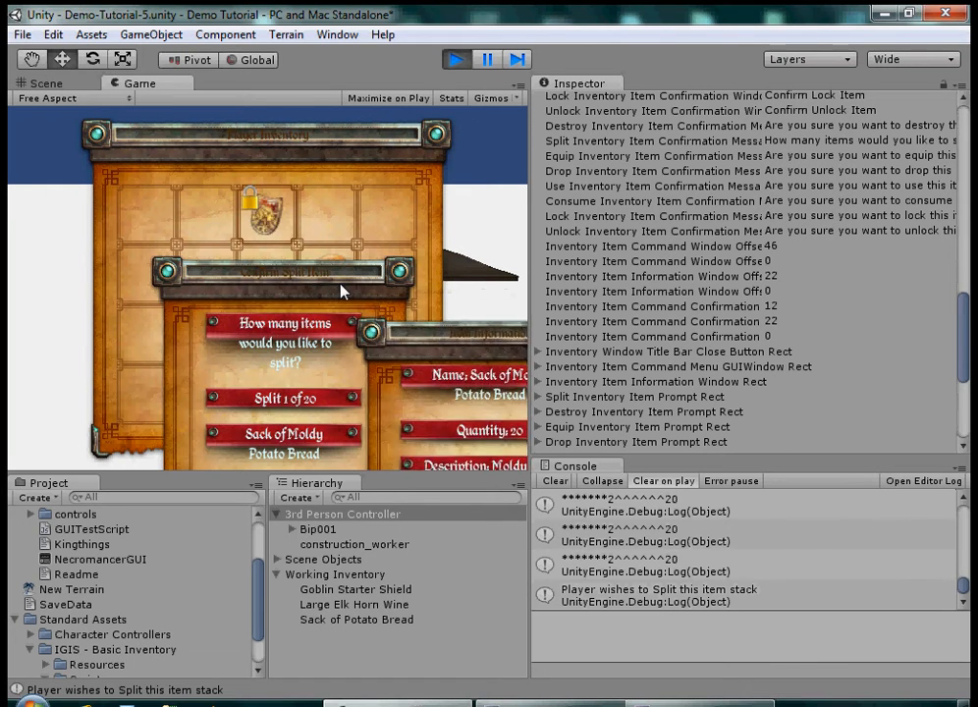
# Try 14.28 and 43.5 for the first two Inventory Item Command Confirmation offsets with the Split Item window open, and stop the game
pyautogui.moveTo(341, 285); pyautogui.dragTo(327, 148)
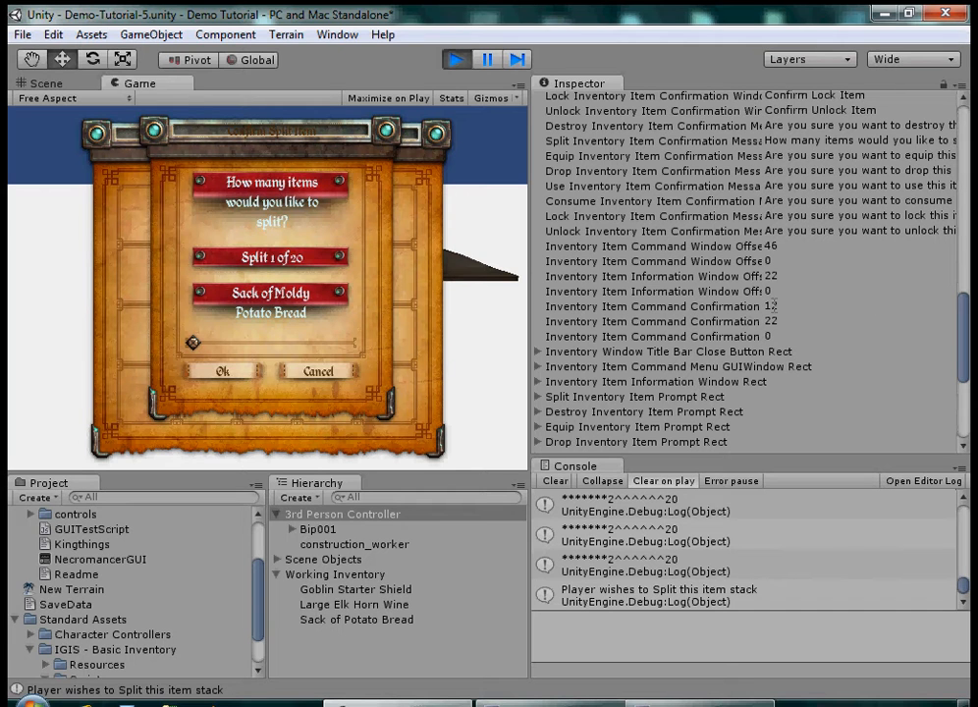
pyautogui.click(767, 313)
pyautogui.moveTo(838, 318); pyautogui.dragTo(832, 309)
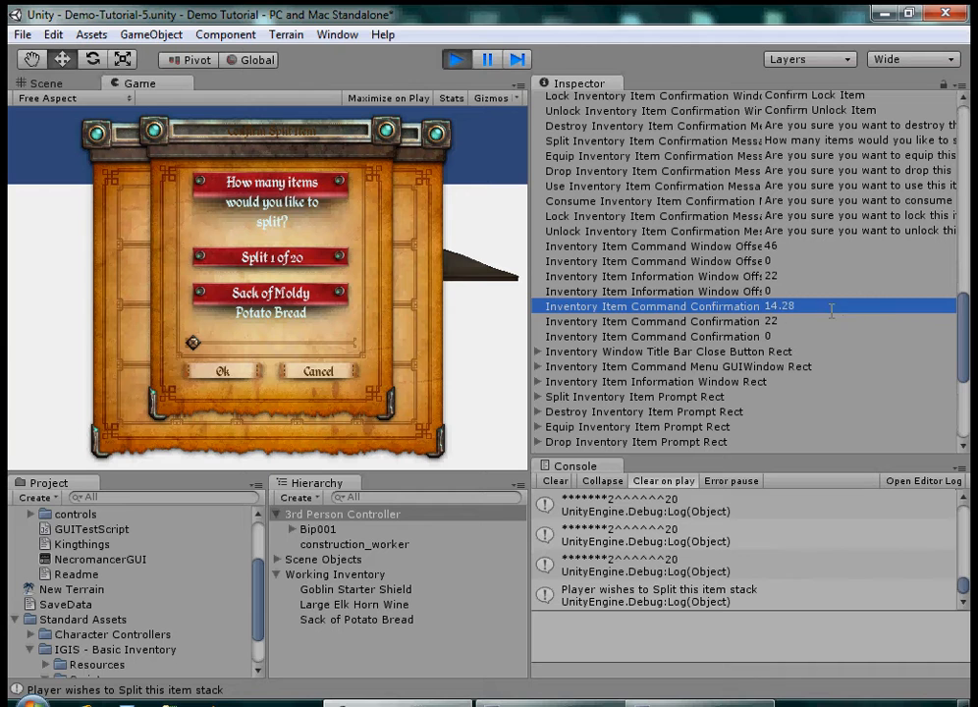
pyautogui.moveTo(761, 324); pyautogui.dragTo(24, 322)
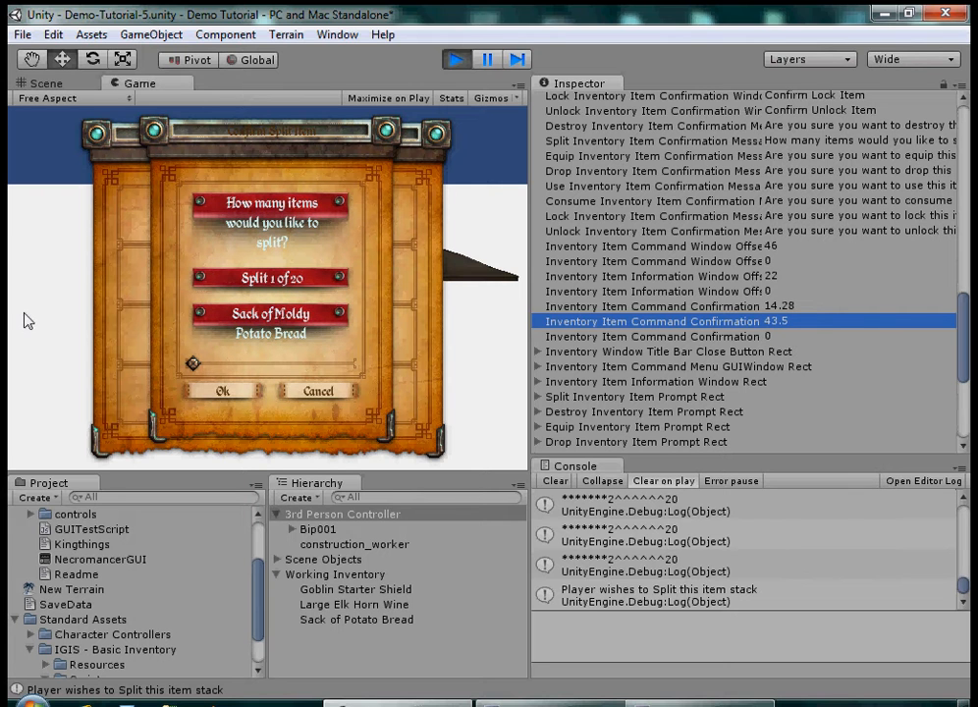
pyautogui.click(457, 60)
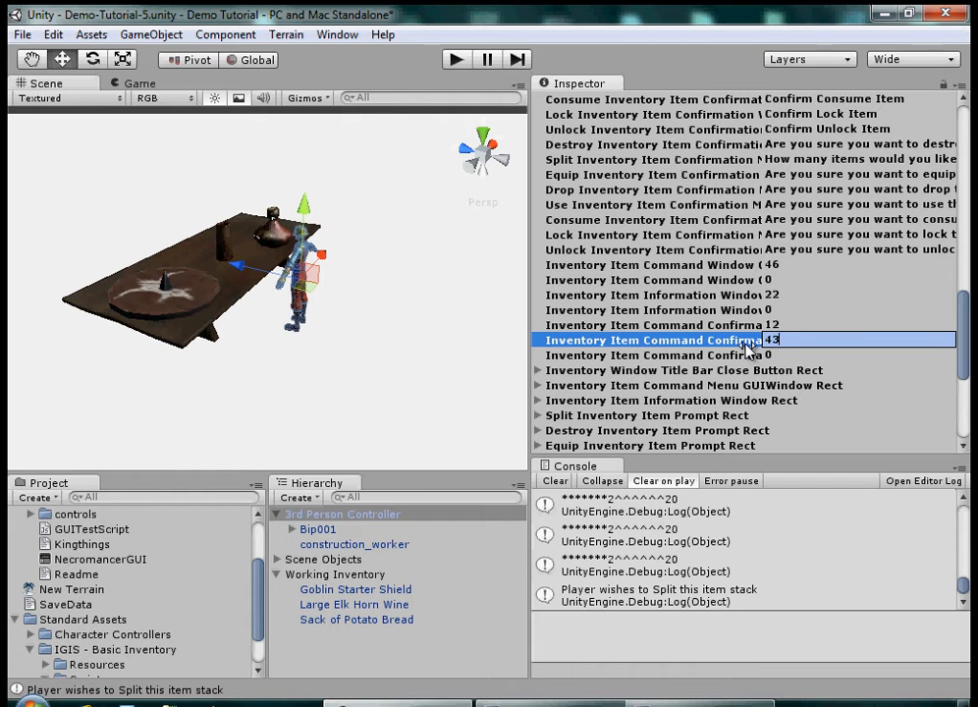
# Set the second Inventory Item Command Confirmation offset to 43, run the game, and check and cancel the shield's Unlock Item confirmation
pyautogui.press('Return')
pyautogui.click(455, 61)
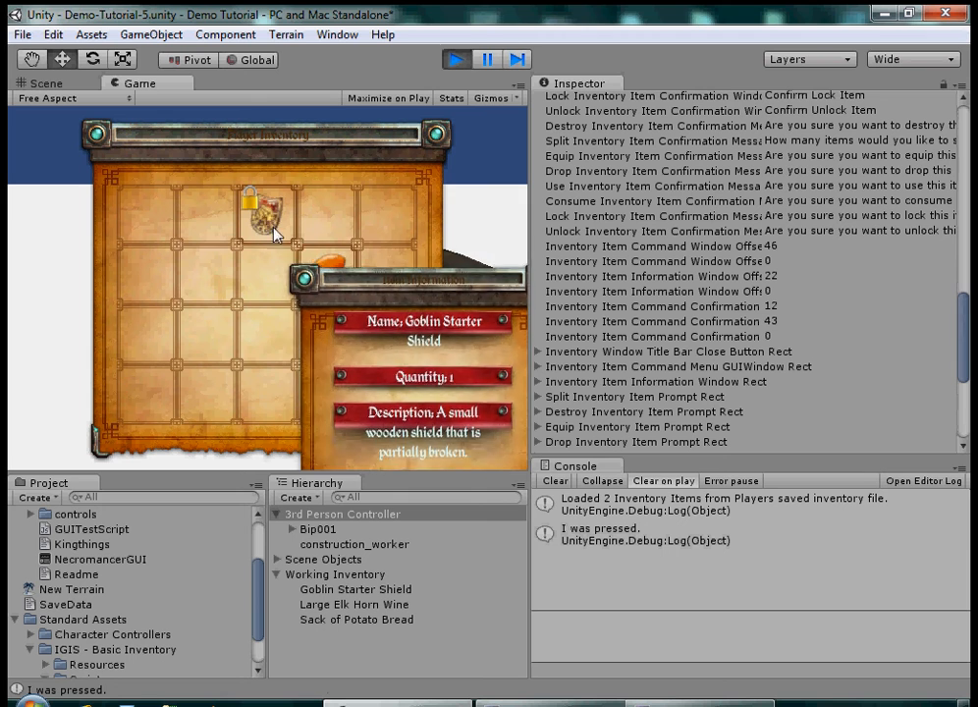
pyautogui.rightClick(264, 214)
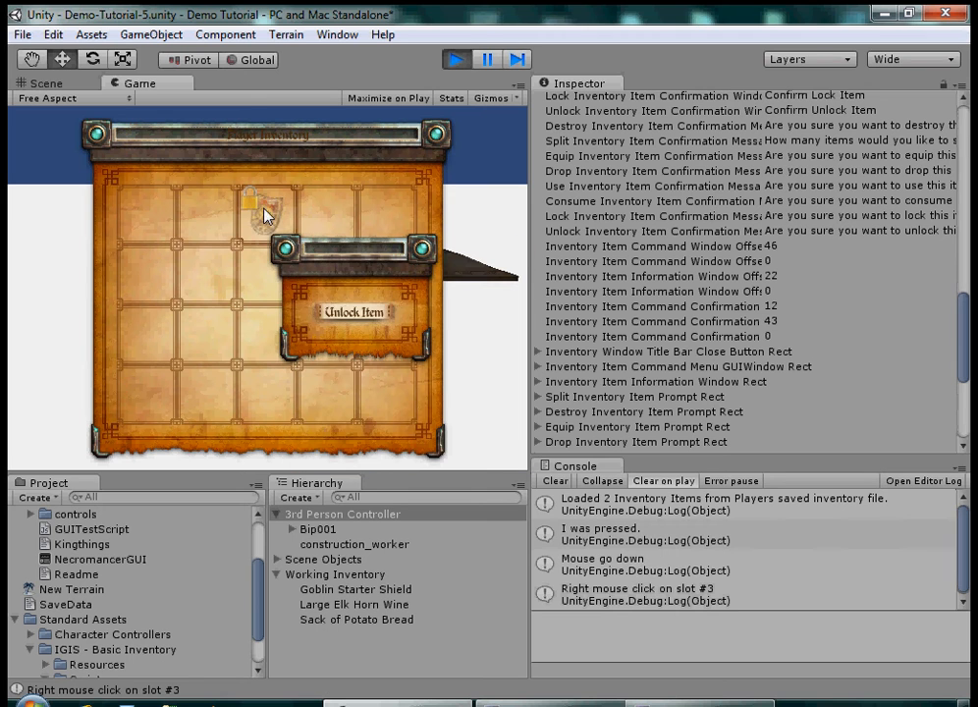
pyautogui.click(371, 313)
pyautogui.moveTo(349, 280); pyautogui.dragTo(342, 153)
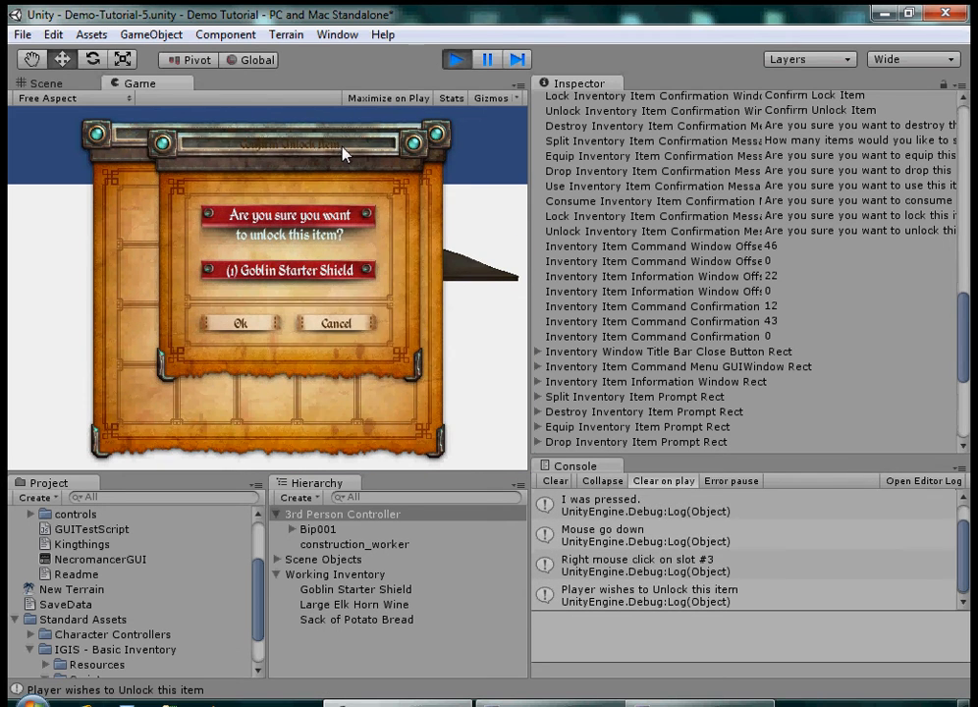
pyautogui.click(339, 336)
# Split 10 of 20 items off the bread stack in the player inventory
pyautogui.rightClick(333, 320)
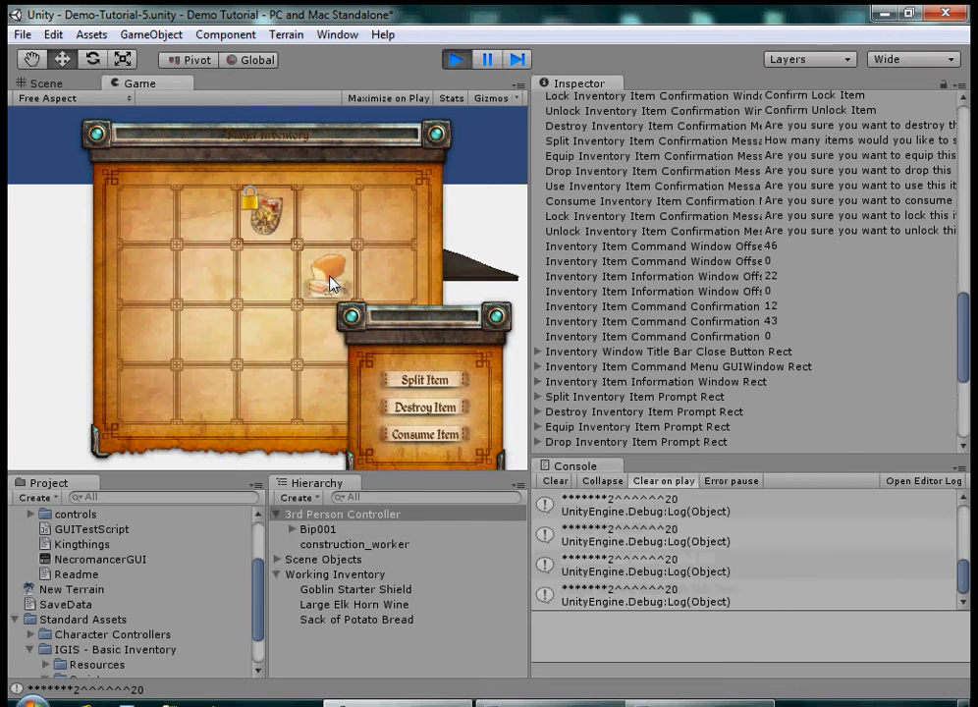
pyautogui.click(425, 380)
pyautogui.moveTo(318, 312); pyautogui.dragTo(263, 162)
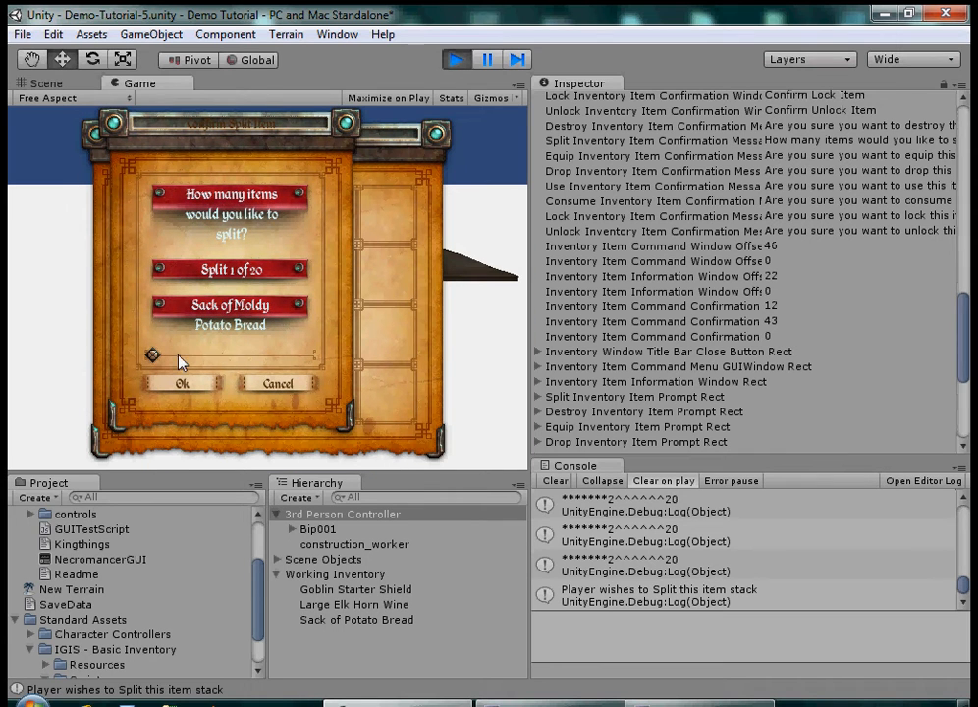
pyautogui.moveTo(153, 355); pyautogui.dragTo(231, 355)
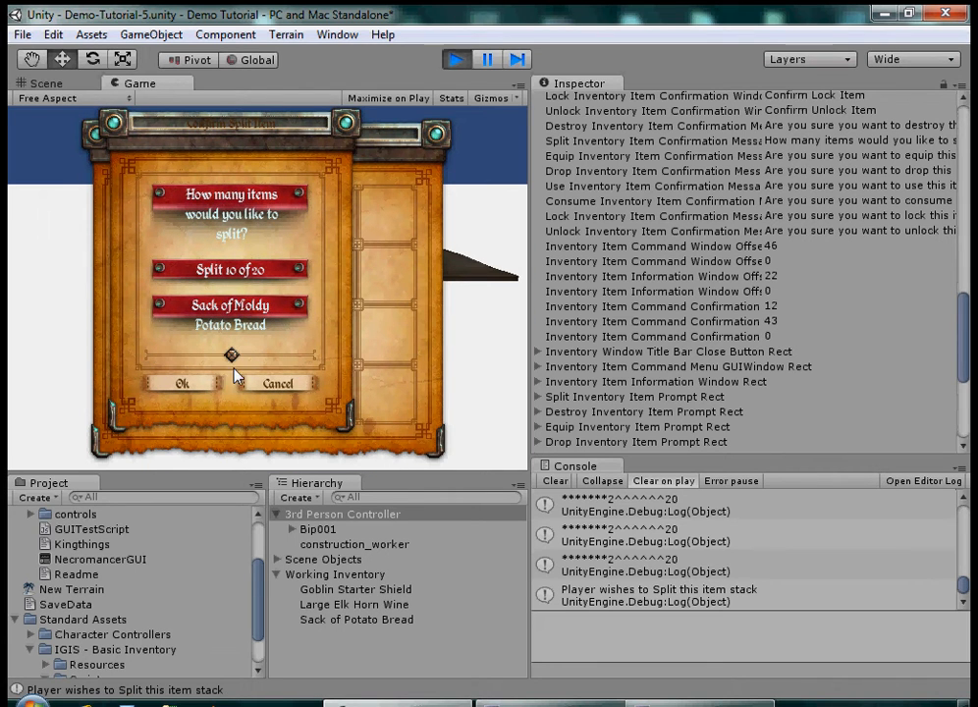
pyautogui.click(182, 384)
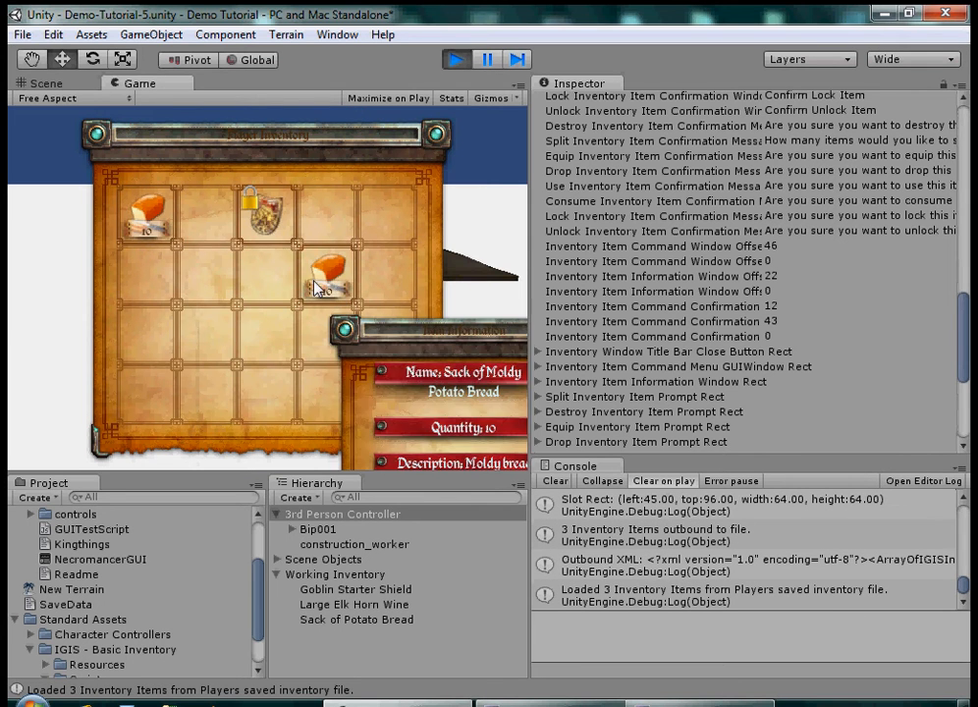
# Move the shield to the second row and both bread stacks side by side into the first row, and stop the game
pyautogui.moveTo(152, 217)
pyautogui.moveTo(152, 216); pyautogui.dragTo(270, 277)
pyautogui.moveTo(265, 214); pyautogui.dragTo(206, 273)
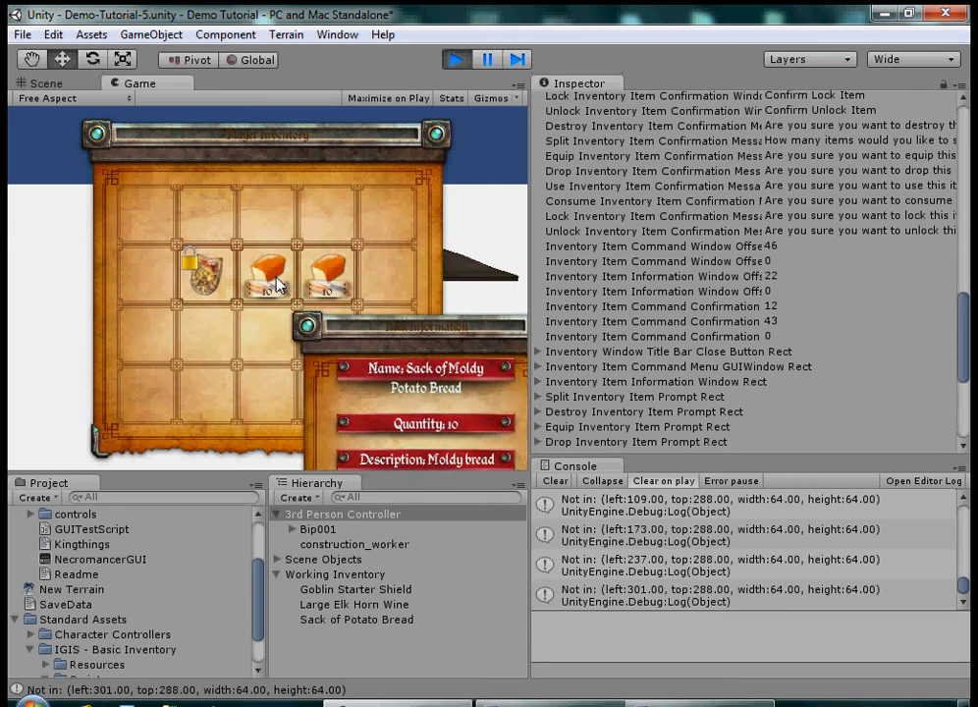
pyautogui.moveTo(267, 280); pyautogui.dragTo(265, 218)
pyautogui.moveTo(332, 278)
pyautogui.moveTo(332, 278); pyautogui.dragTo(327, 218)
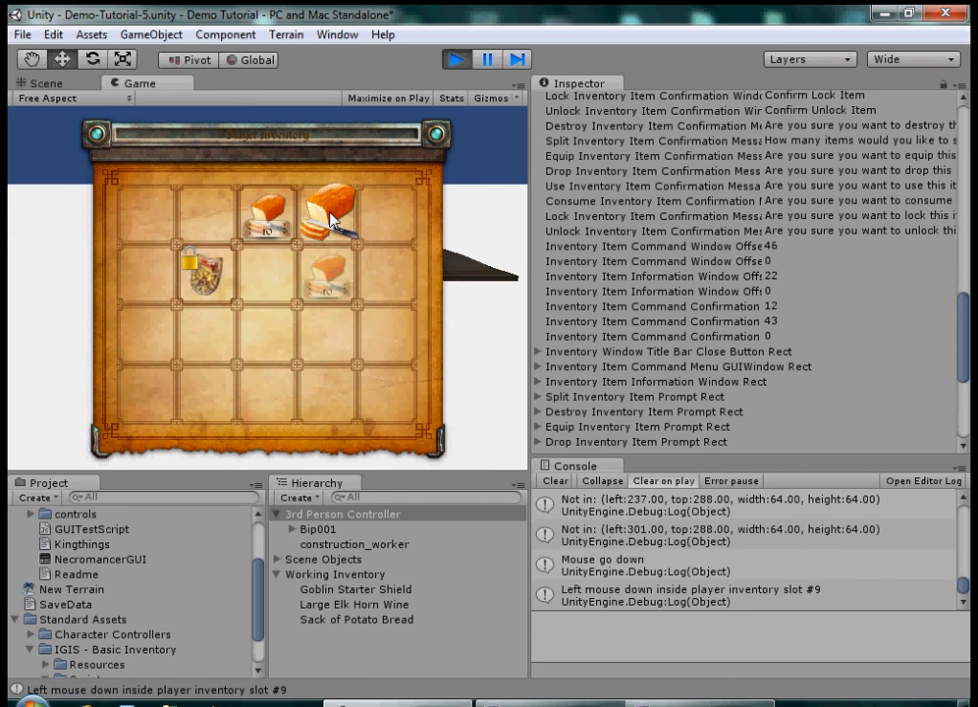
pyautogui.click(454, 60)
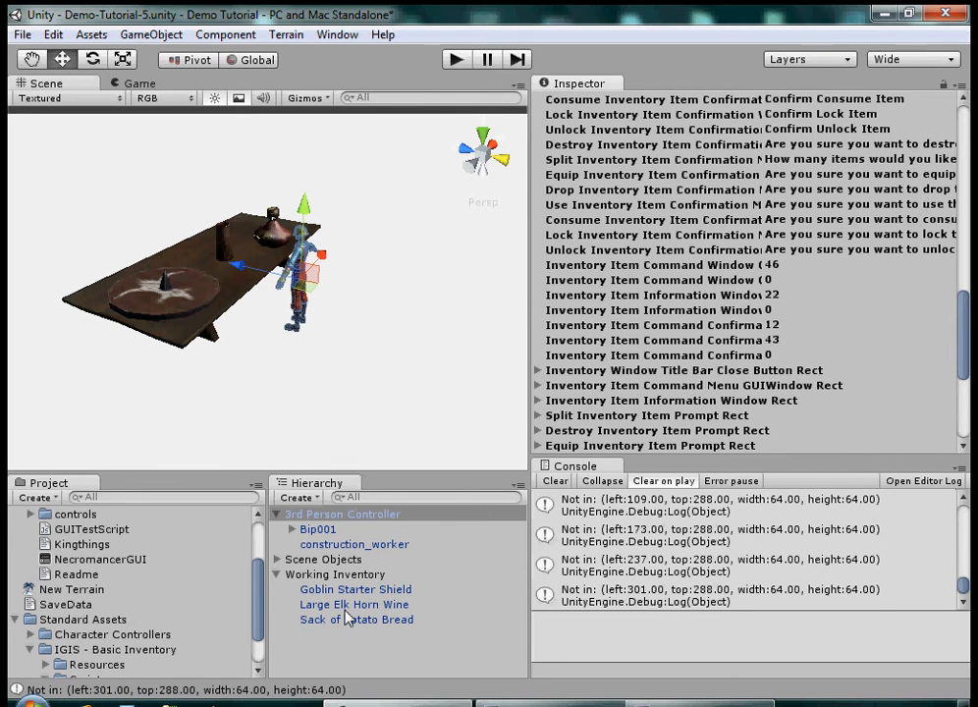
# Assign the NecromancerGUI skin as the Object Information Skin of the Goblin Starter Shield's IGISLootable Object script
pyautogui.click(218, 298)
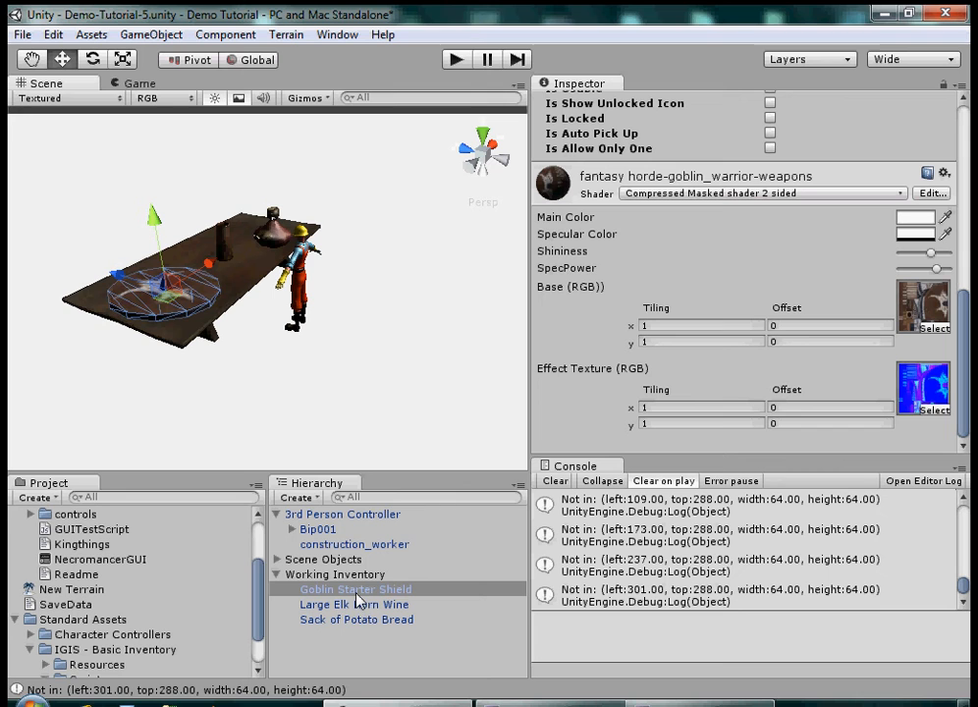
pyautogui.click(390, 592)
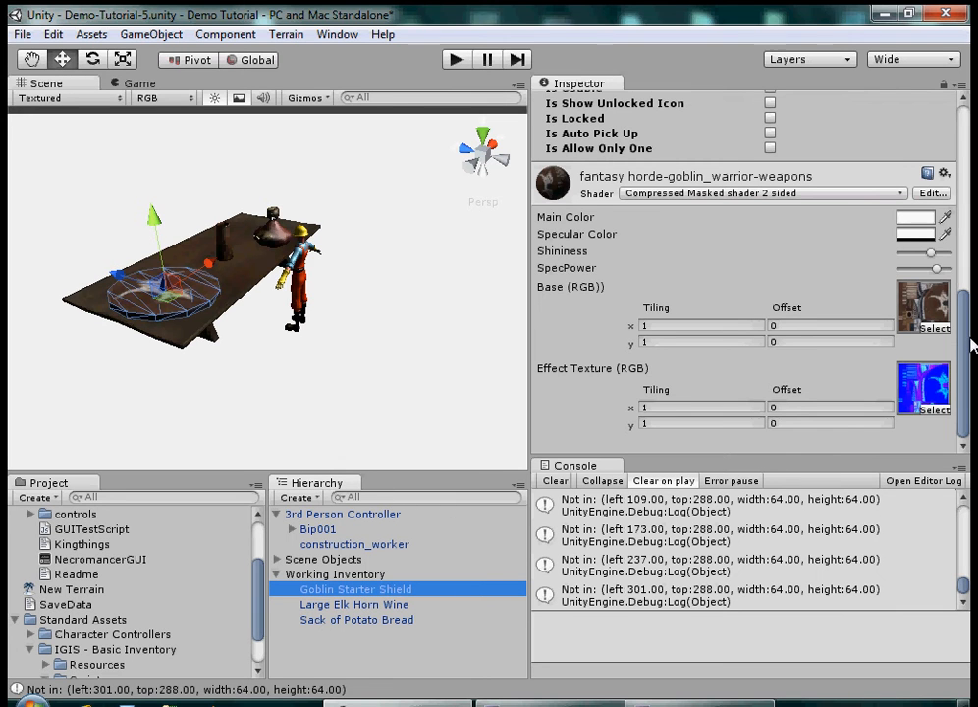
pyautogui.moveTo(970, 345); pyautogui.dragTo(970, 147)
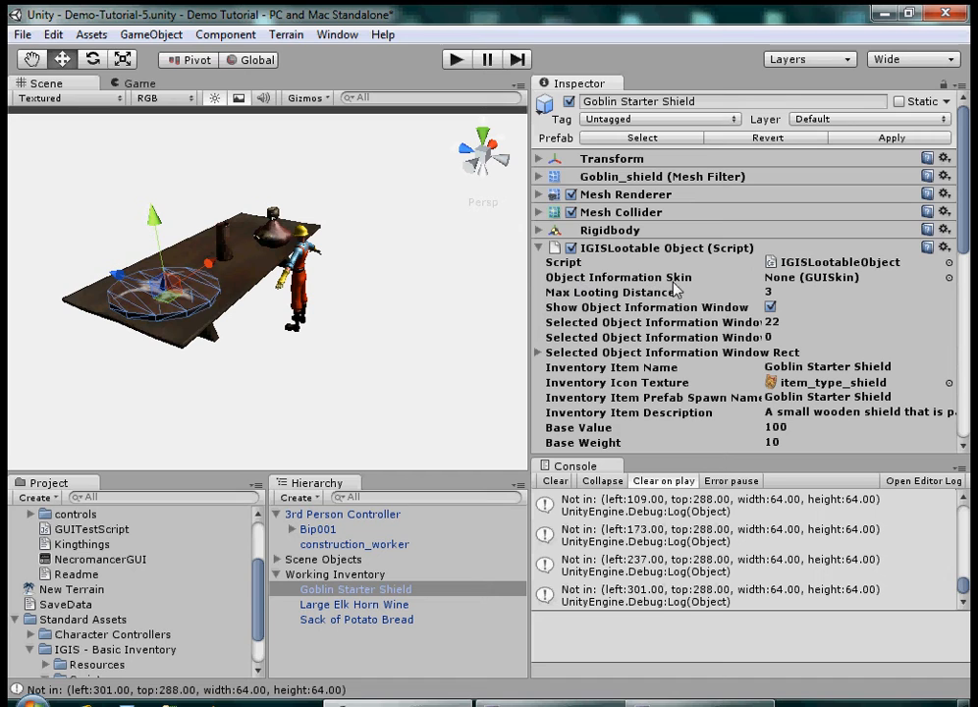
pyautogui.click(836, 279)
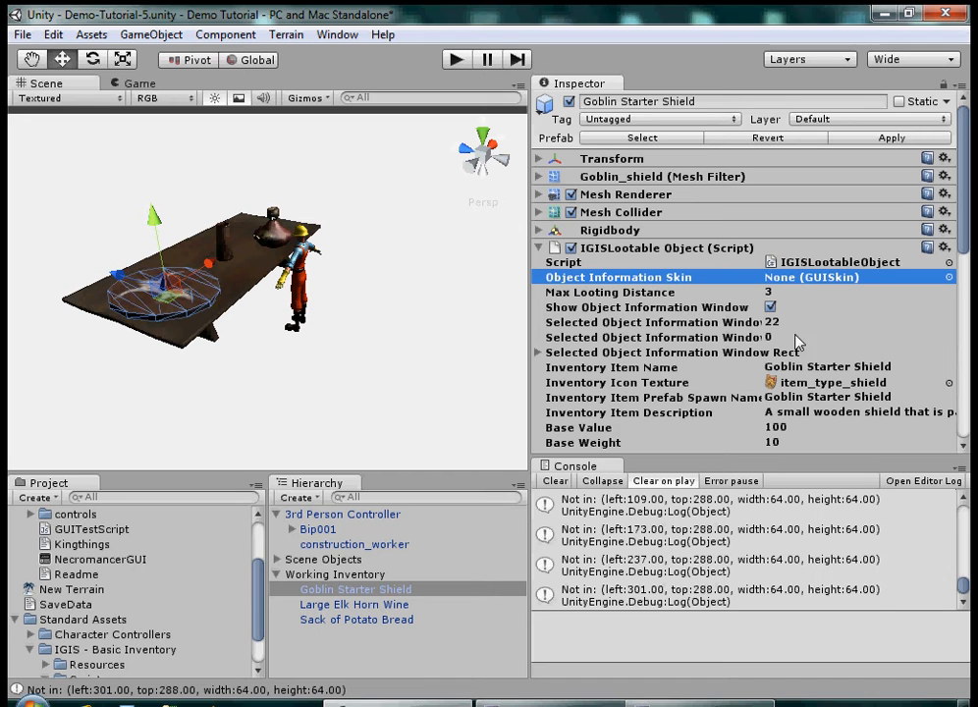
pyautogui.click(110, 561)
pyautogui.moveTo(137, 557); pyautogui.dragTo(856, 280)
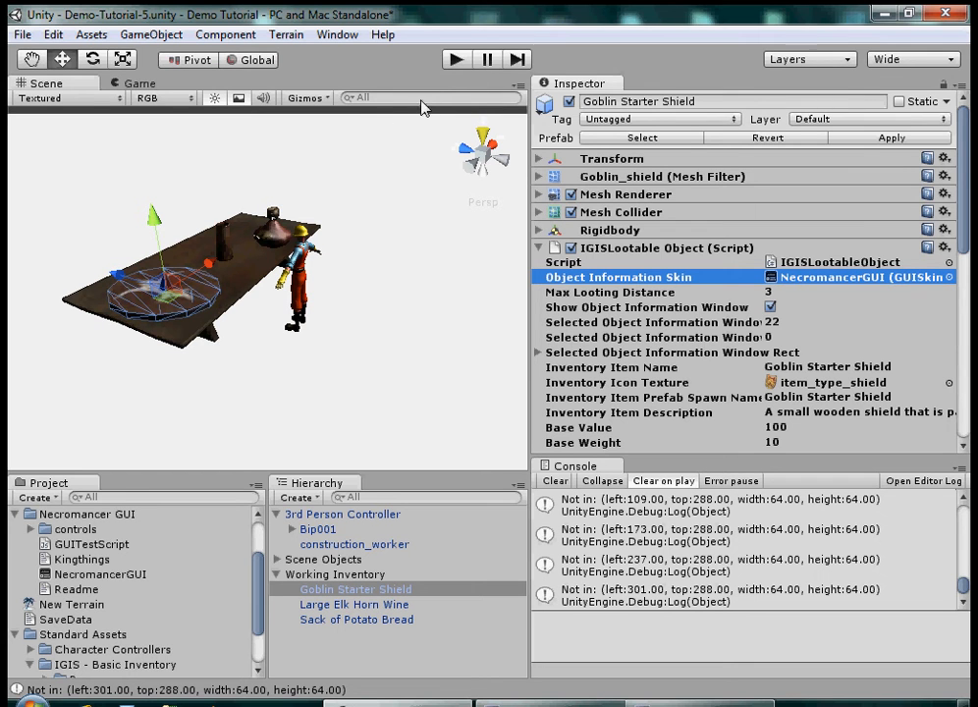
# Run the game to check the skinned information window of the shield on the table, and stop the game
pyautogui.click(456, 60)
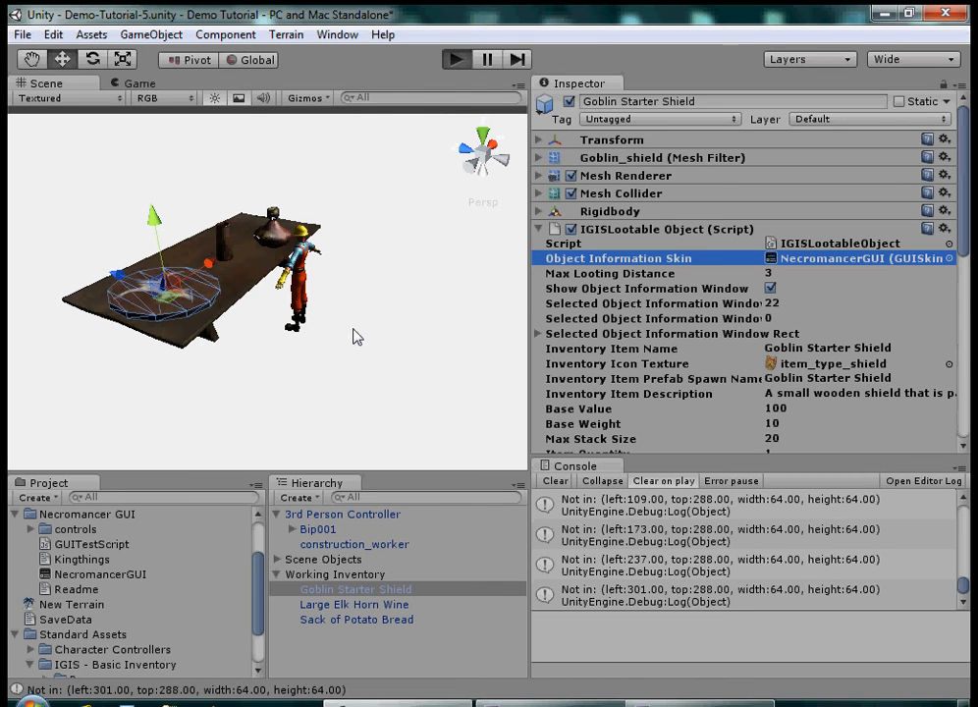
pyautogui.moveTo(176, 221)
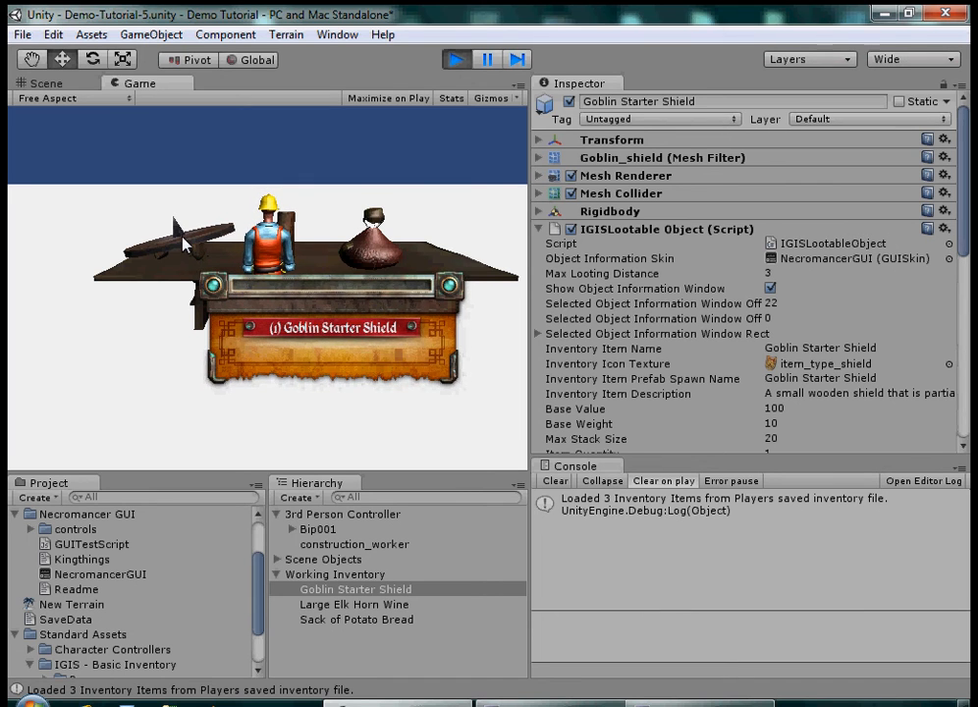
pyautogui.click(455, 59)
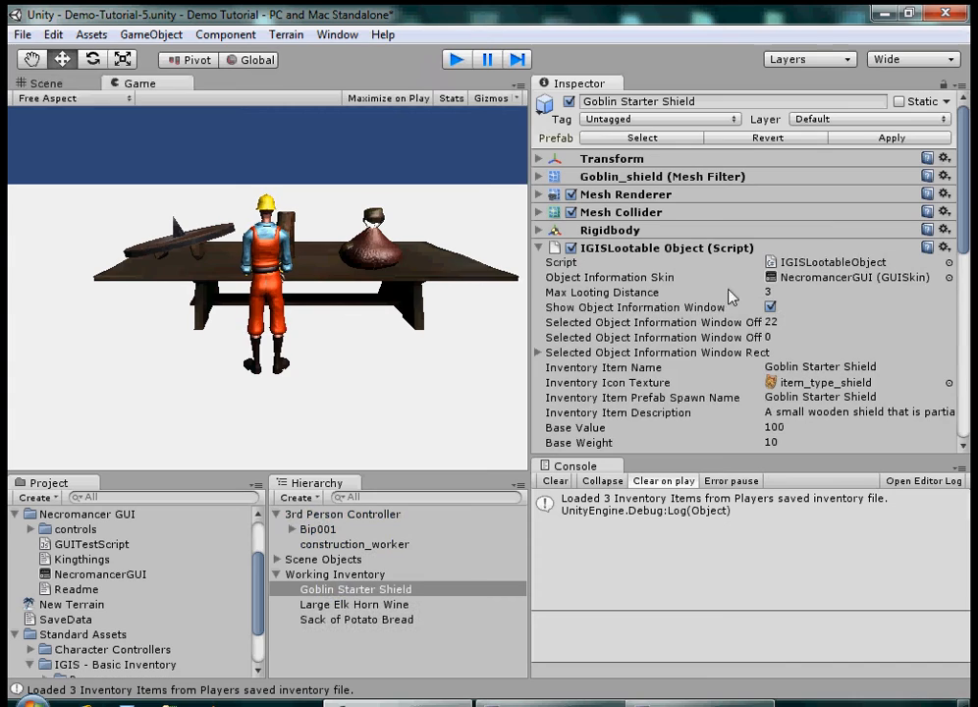
# Widen the Inspector to read the full property names and set the shield's Selected Object Information Window Offset Top to 42
pyautogui.click(729, 322)
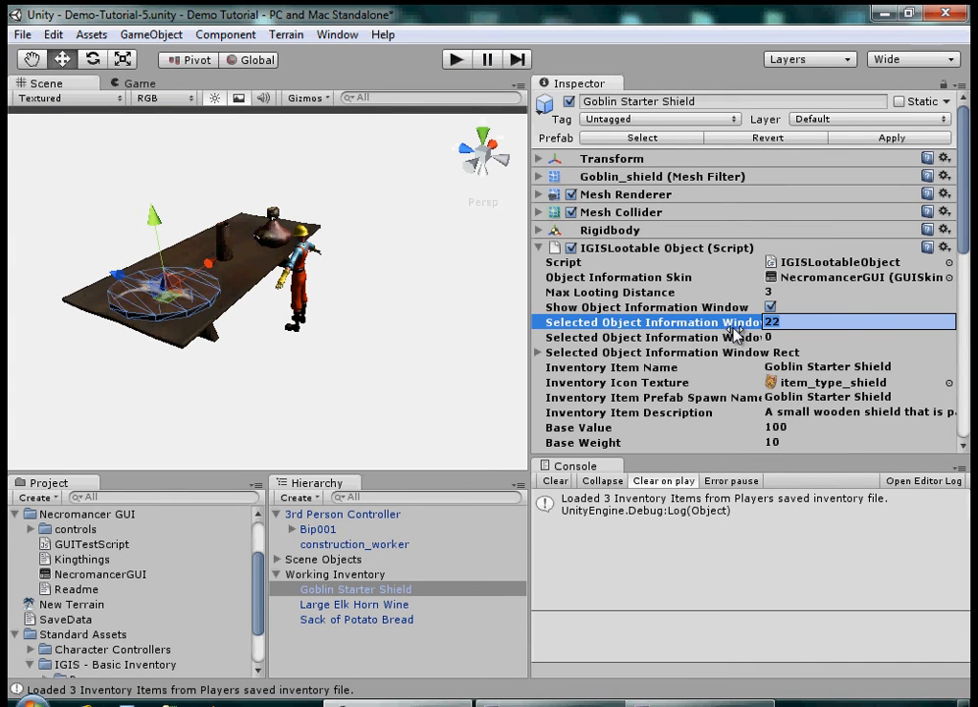
pyautogui.moveTo(527, 274); pyautogui.dragTo(406, 280)
pyautogui.click(736, 321)
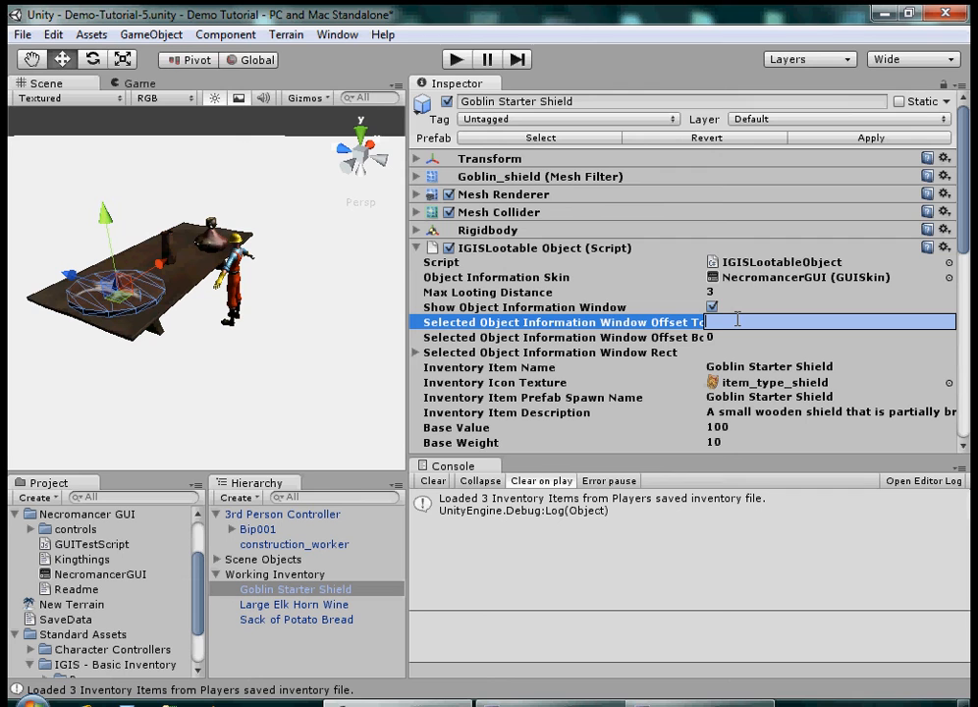
pyautogui.write('42')
pyautogui.press('Return')
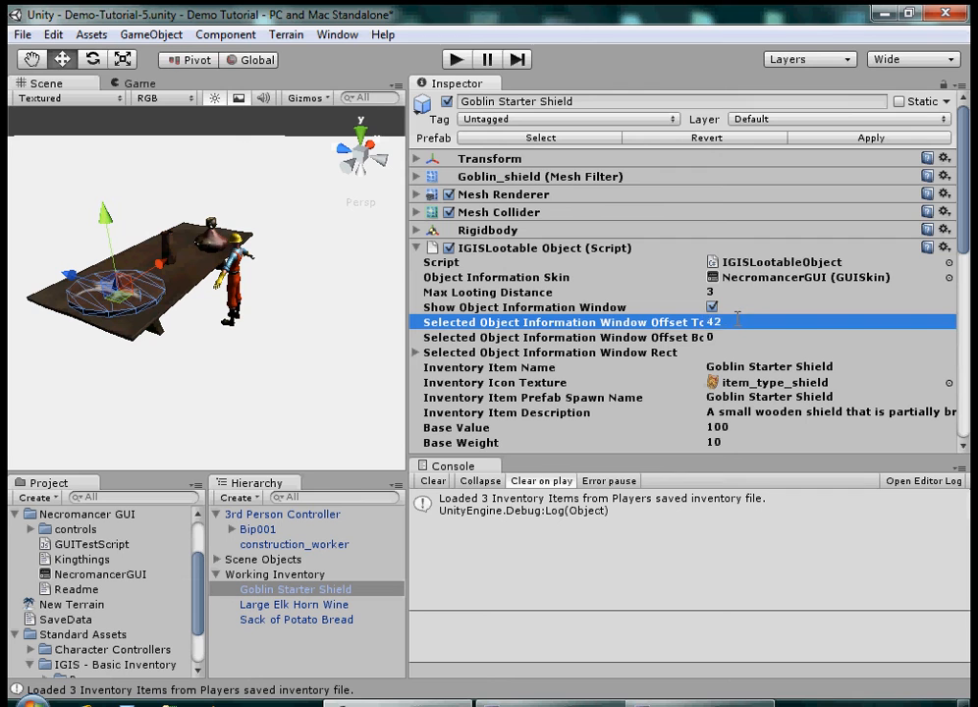
# Run the game to compare the locked shield's command menu with the table shield's information window, and stop the game
pyautogui.click(457, 60)
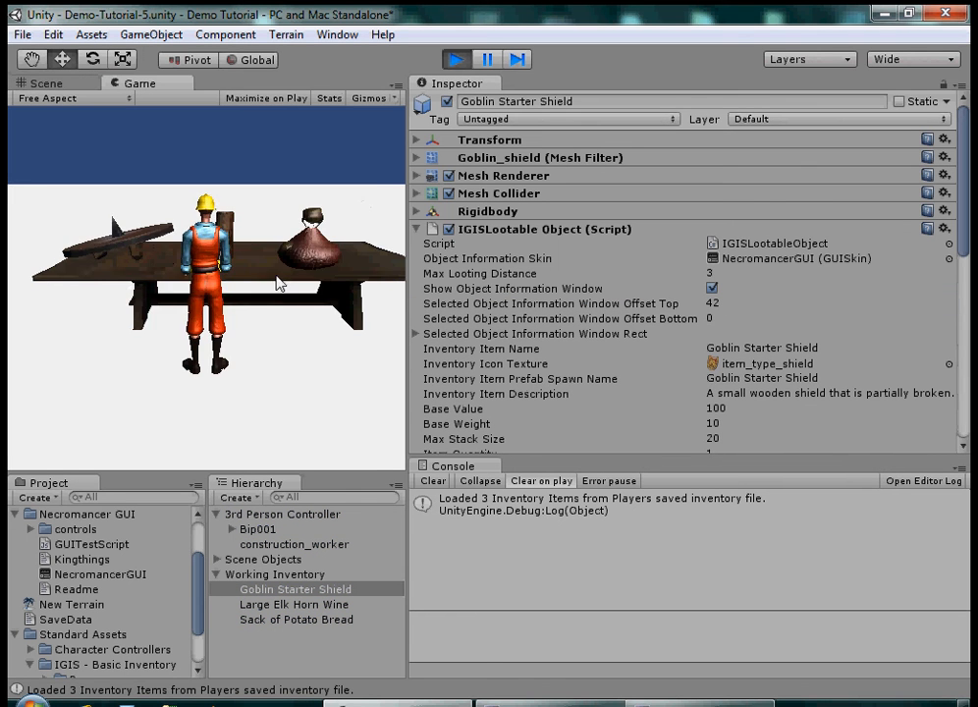
pyautogui.press('i')
pyautogui.rightClick(150, 273)
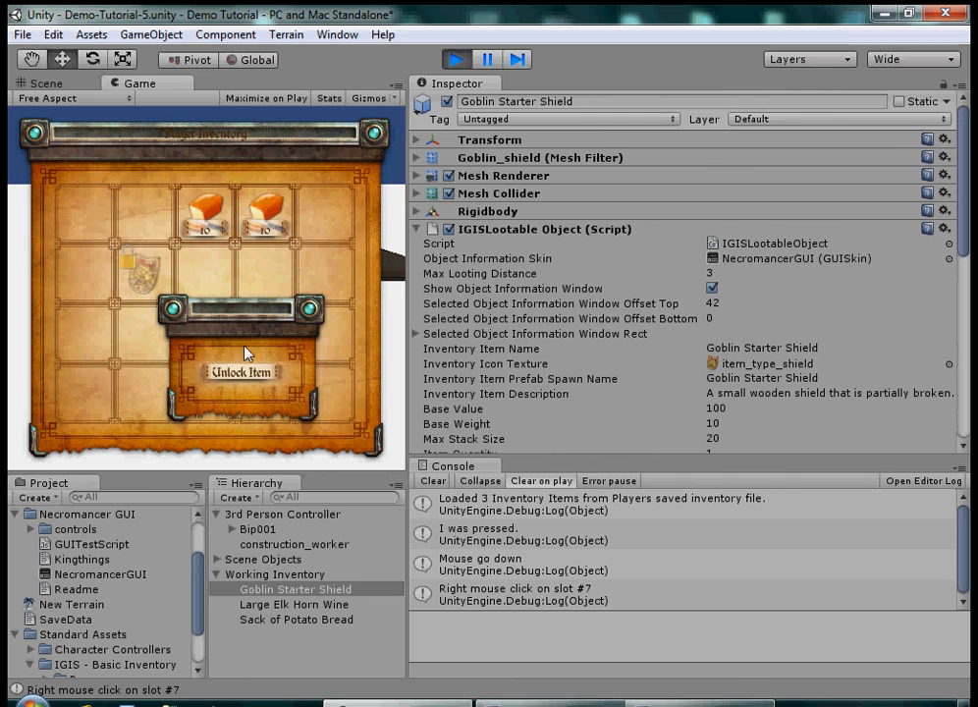
pyautogui.press('i')
pyautogui.moveTo(143, 252)
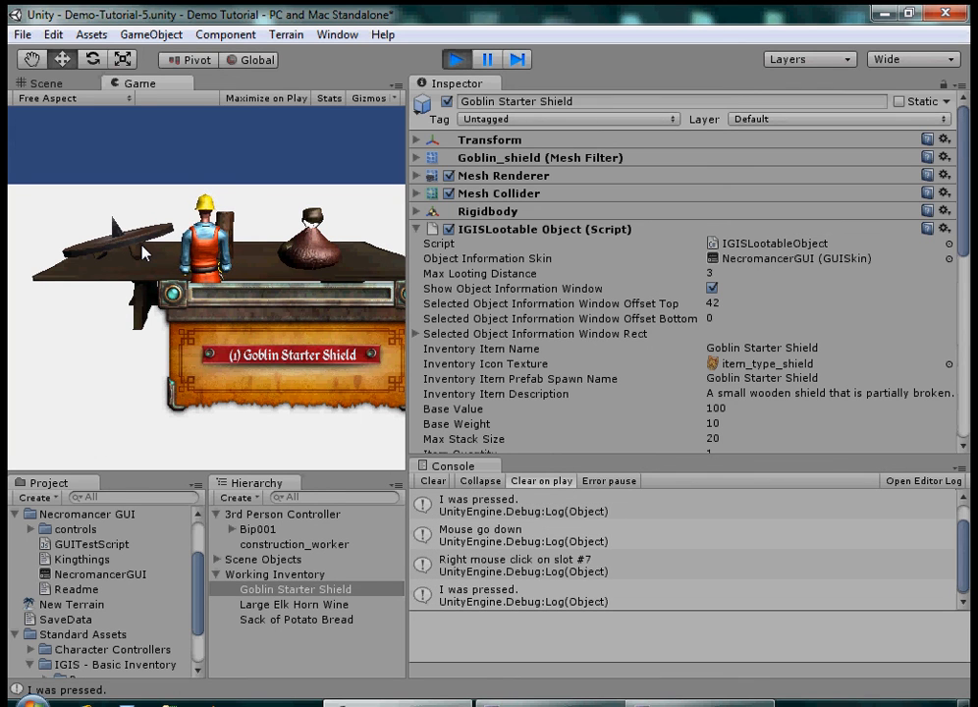
pyautogui.click(456, 59)
# Set the shield's Selected Object Information Window Offset Top to 46 and run the game to check its information window
pyautogui.click(731, 322)
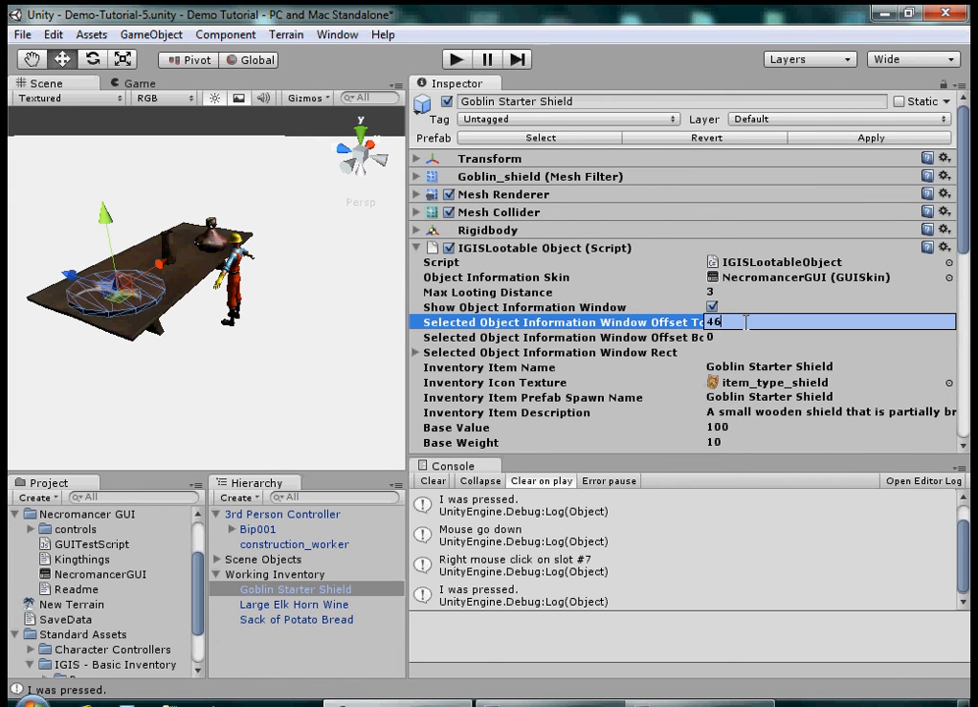
pyautogui.press('Return')
pyautogui.click(455, 59)
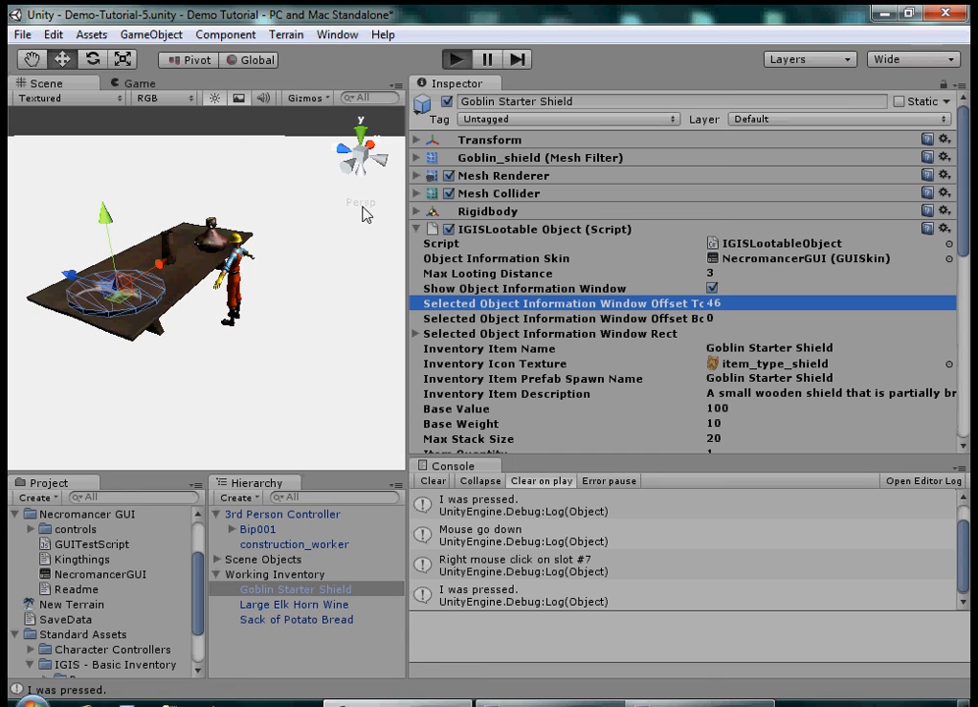
pyautogui.press('i')
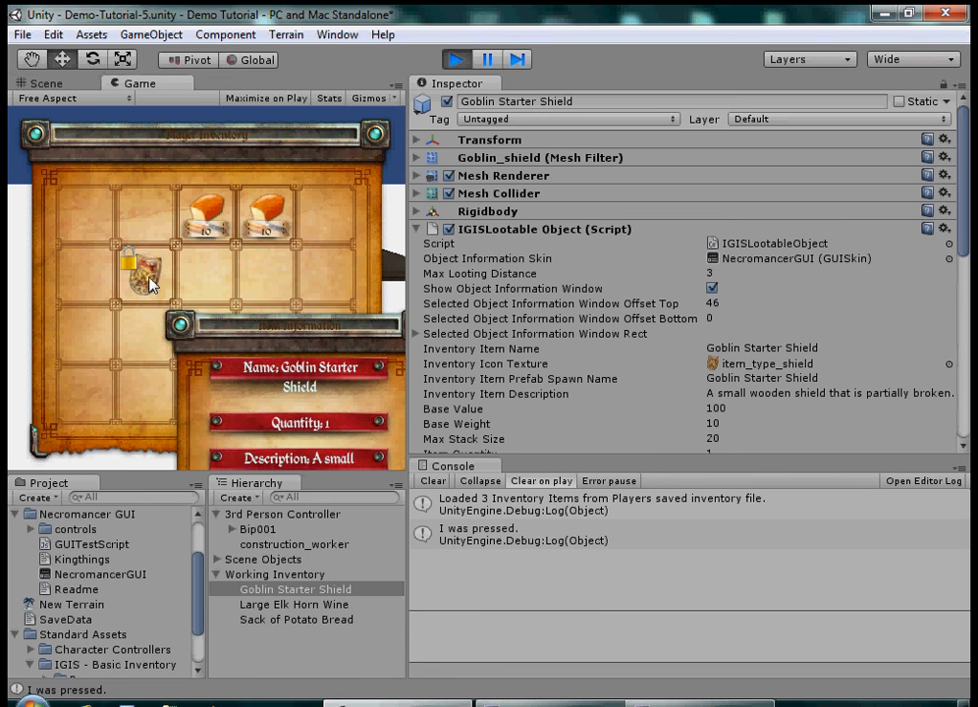
pyautogui.press('i')
pyautogui.moveTo(116, 230)
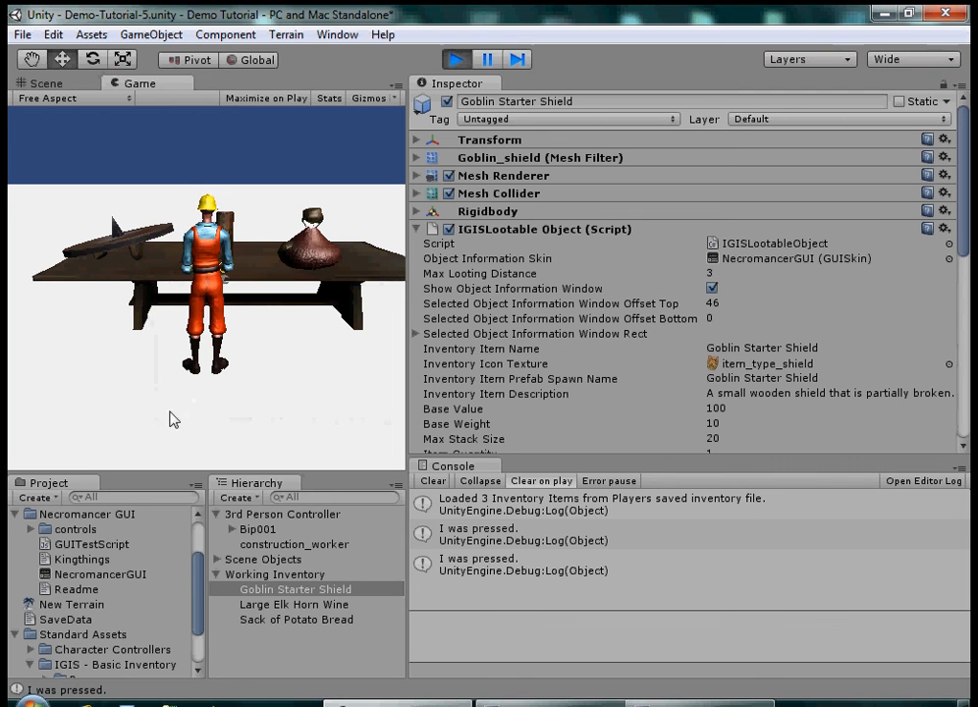
# Widen the Game view to make more room for the shield's information window, keeping its original height
pyautogui.moveTo(155, 471); pyautogui.dragTo(167, 368)
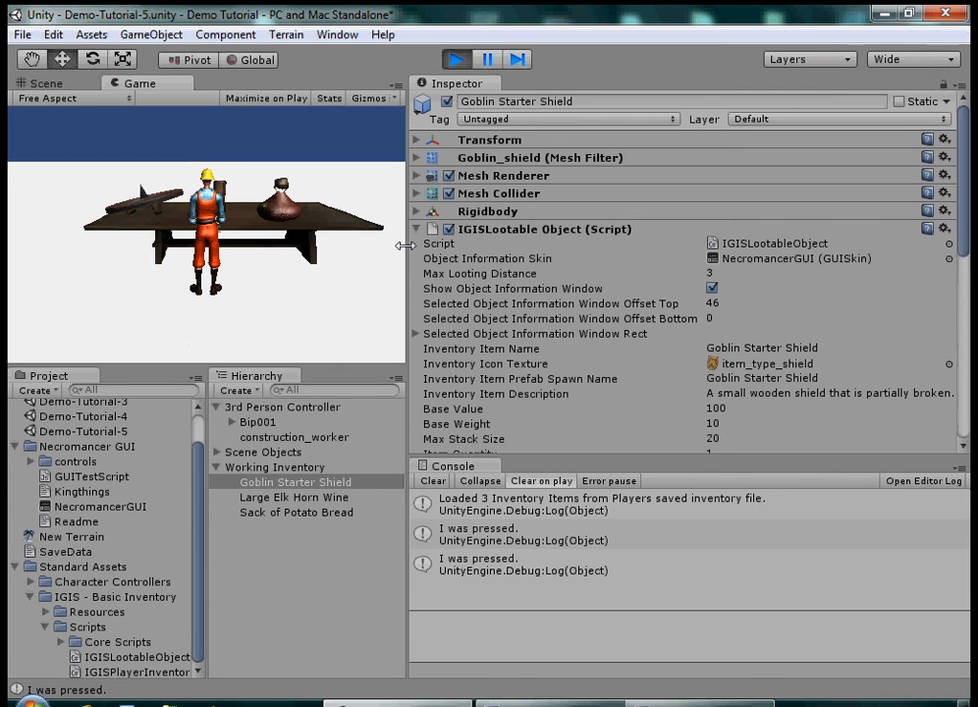
pyautogui.moveTo(407, 246); pyautogui.dragTo(574, 286)
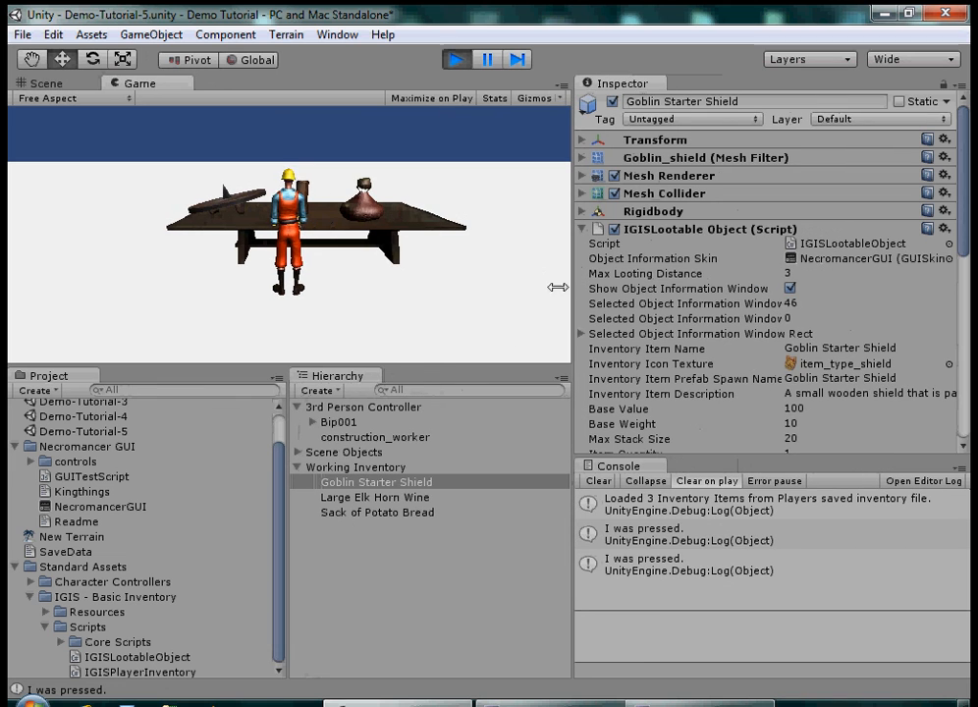
pyautogui.moveTo(433, 368); pyautogui.dragTo(418, 461)
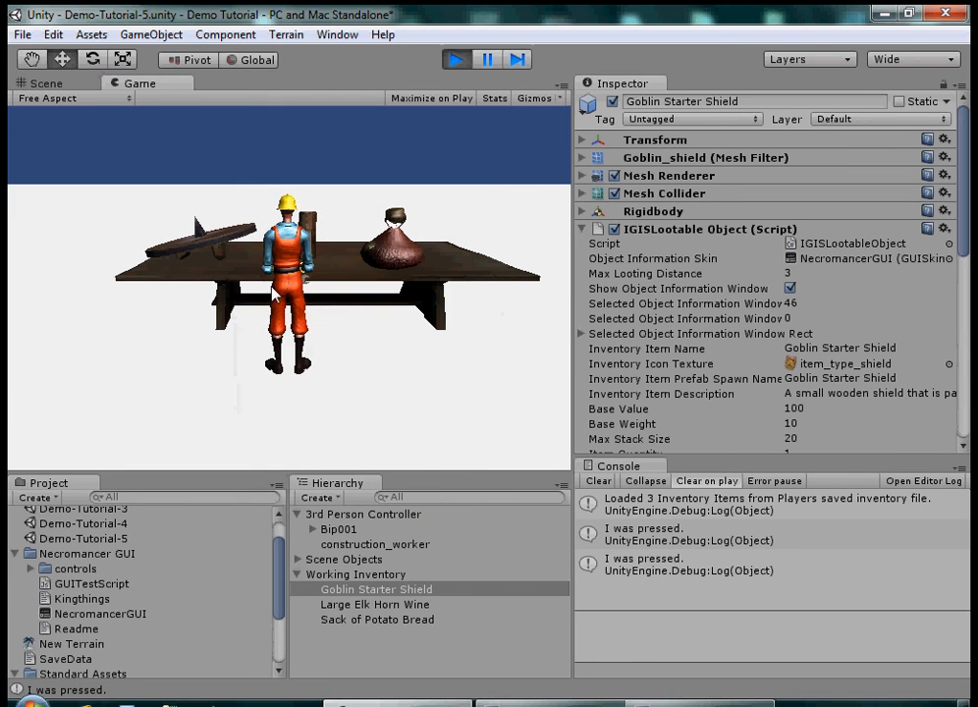